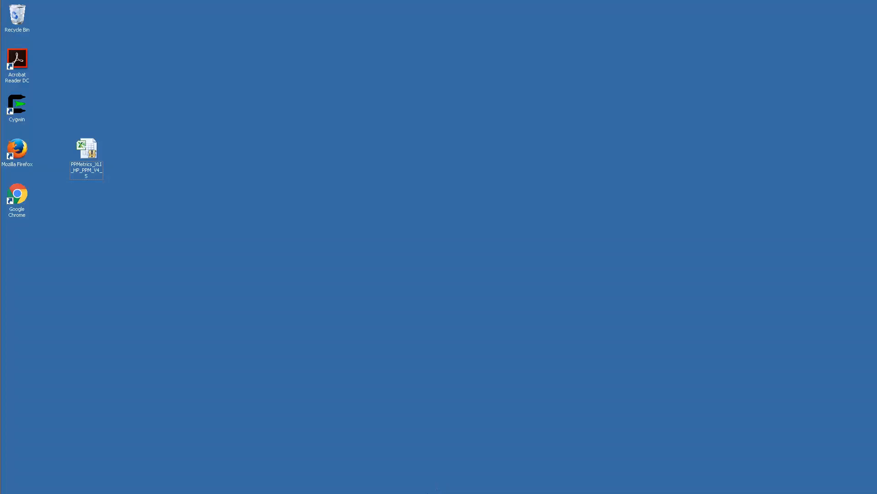
Step: Log on to the PPMetrics_XLI_HP_PPM_V4_5 workbook with the prefilled credentials and go to the STAFFING_PROFILE sheet
double_click(89, 147)
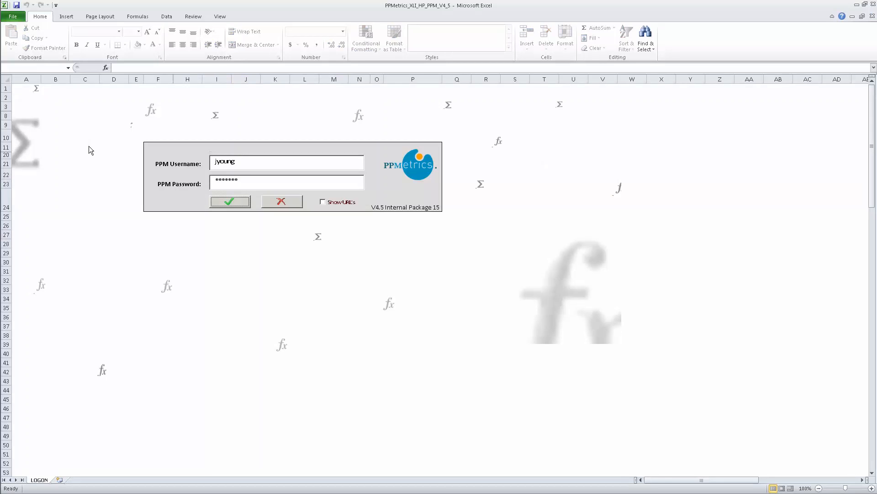
click(242, 204)
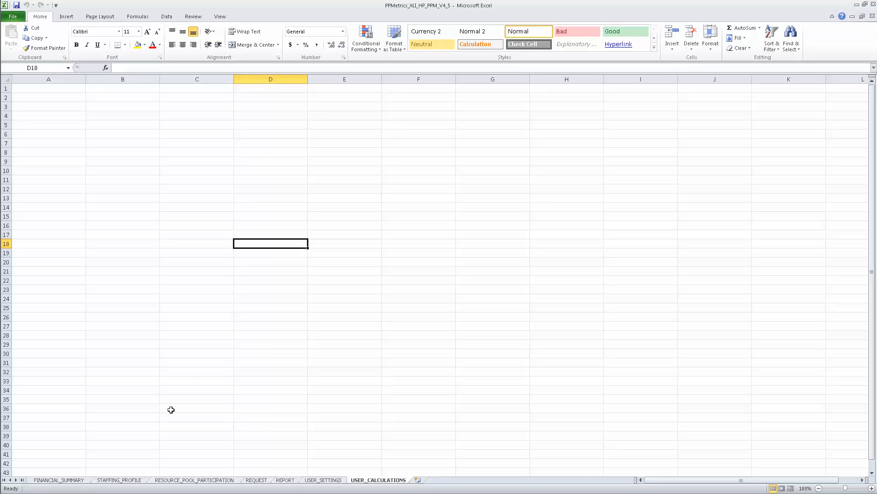
click(134, 480)
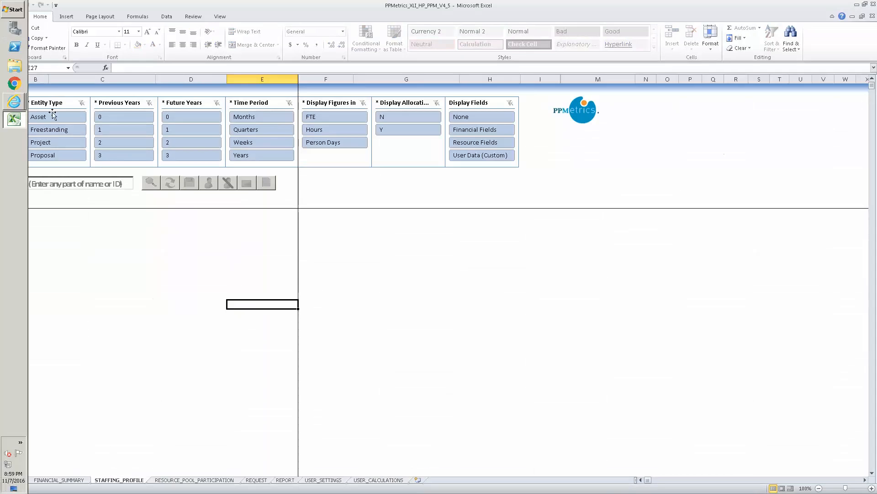
Step: Set the staffing profile options to Project, 0 previous years, 0 future years, Months, FTE, display allocations Y and Resource Fields
click(67, 129)
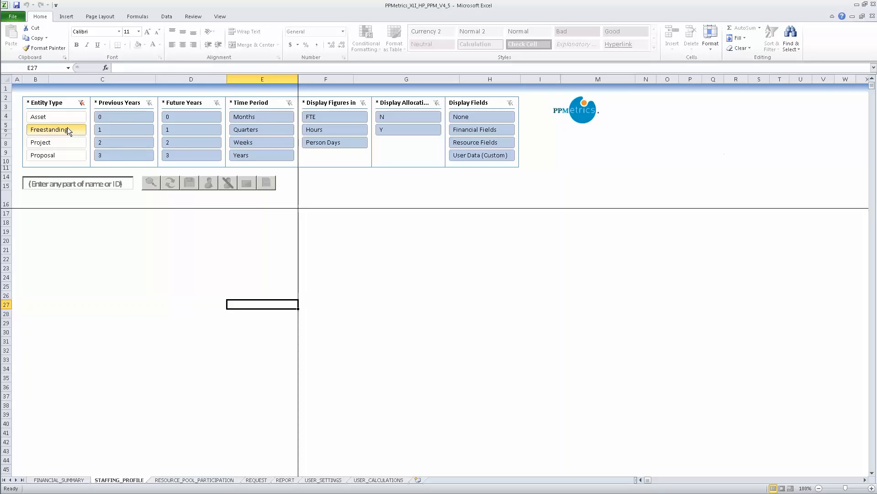
click(69, 142)
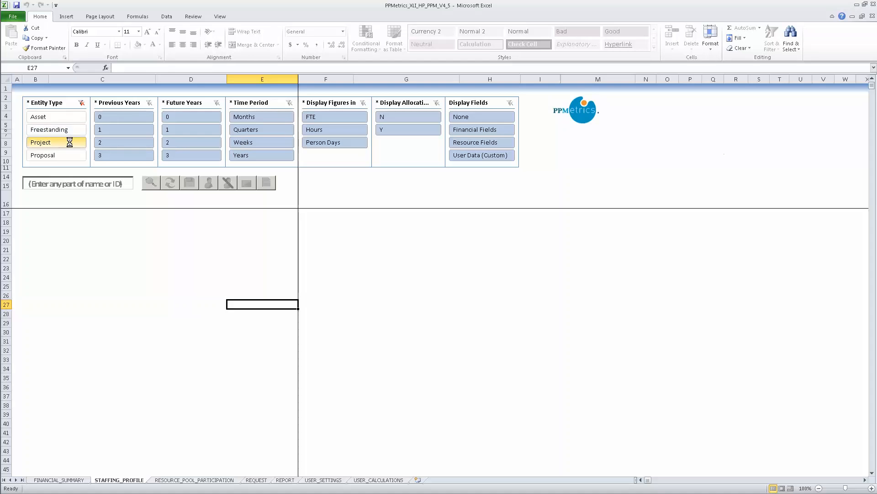
click(116, 117)
click(189, 117)
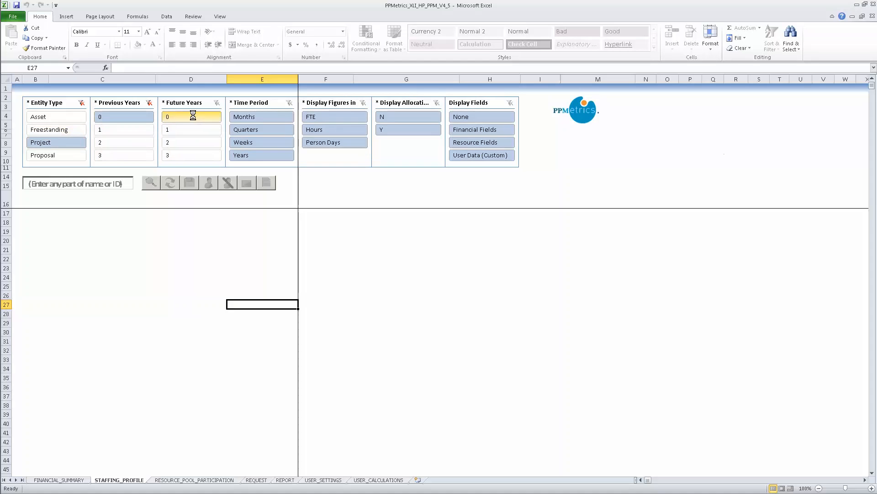
click(251, 118)
click(312, 117)
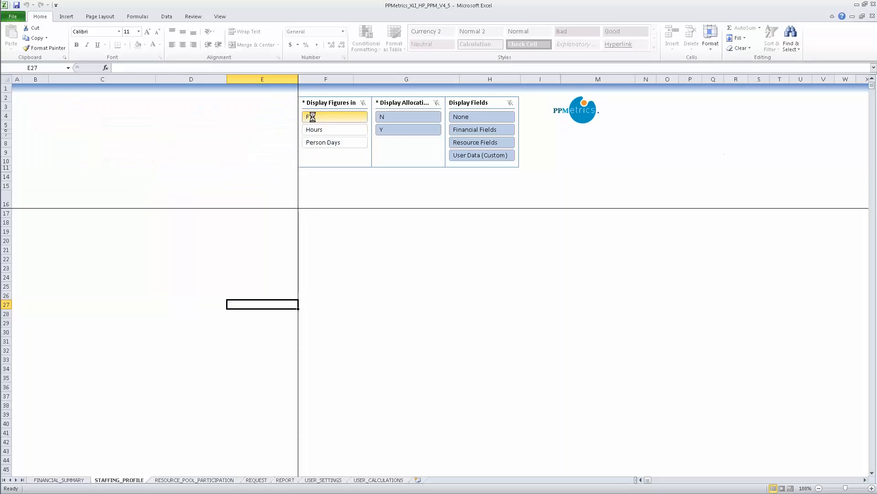
click(396, 130)
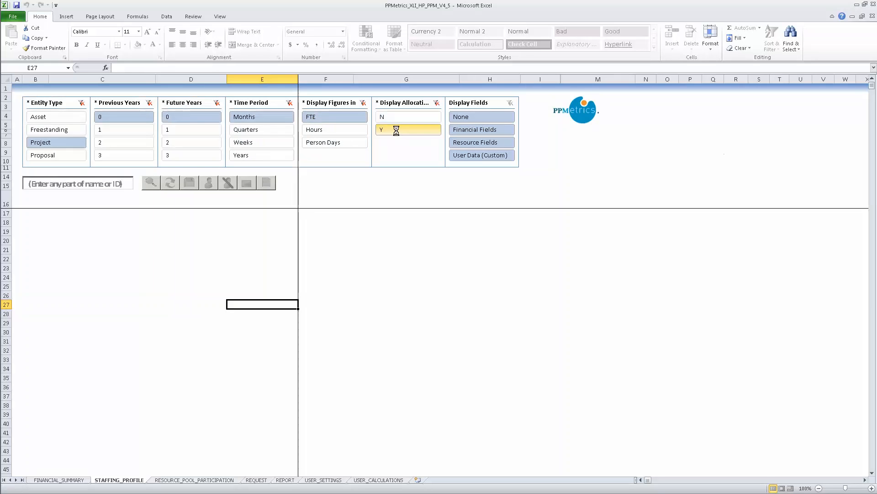
click(464, 141)
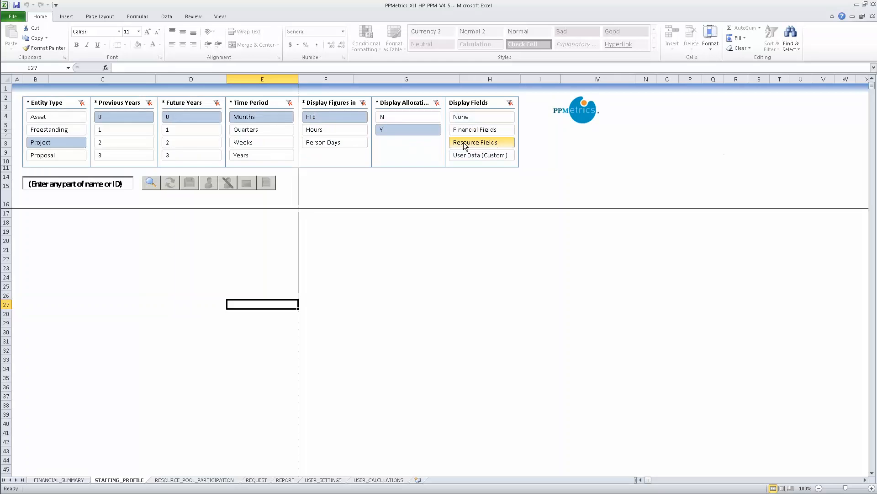
Step: Search the project staffing profiles and select AP Web Interface
click(151, 183)
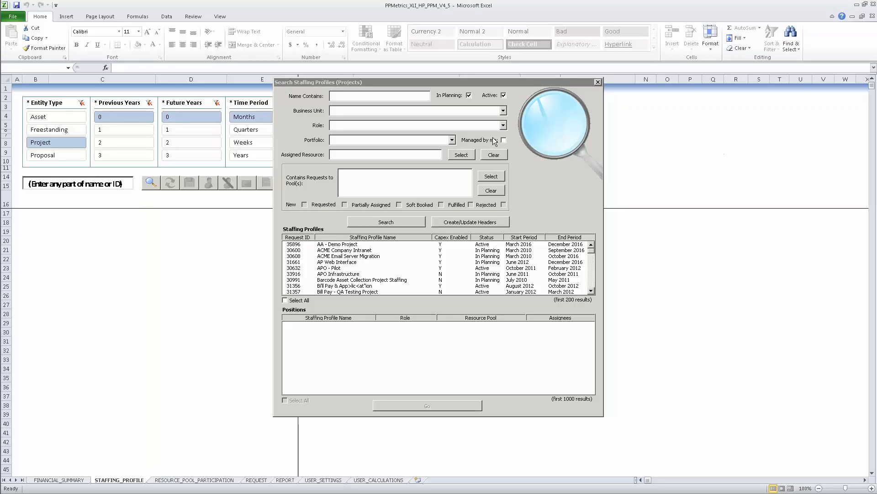
click(365, 263)
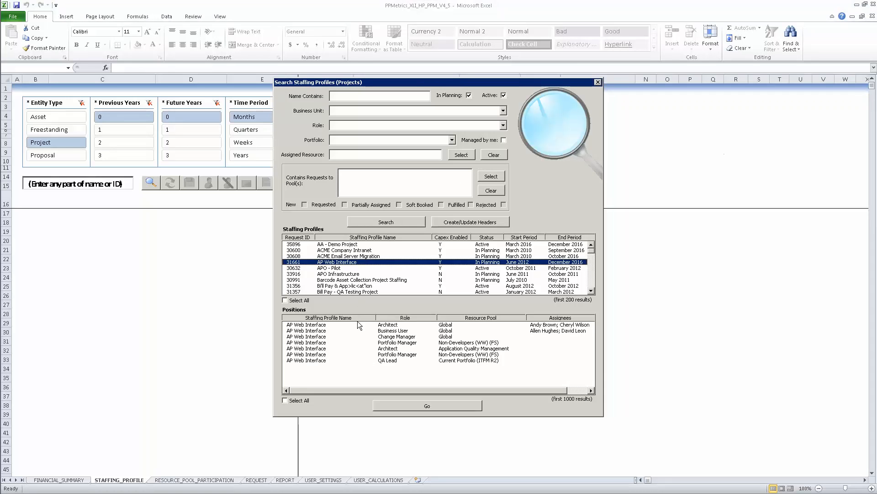
drag(335, 334, 334, 345)
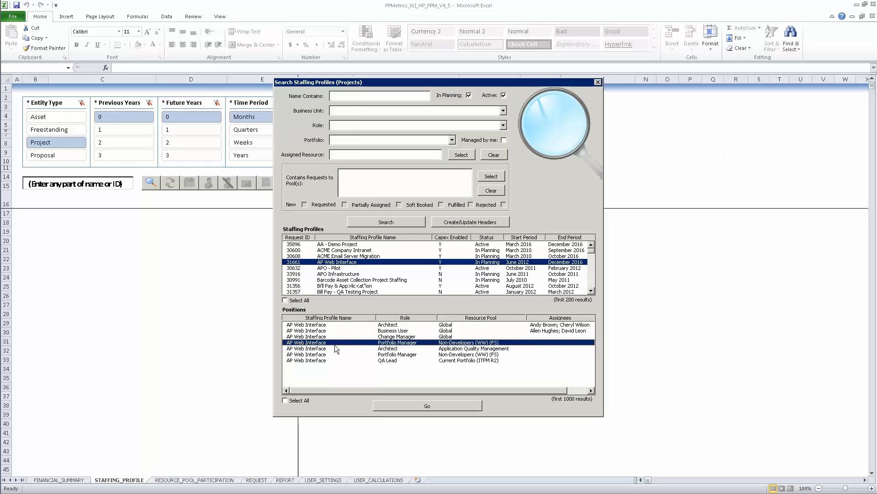
click(328, 333)
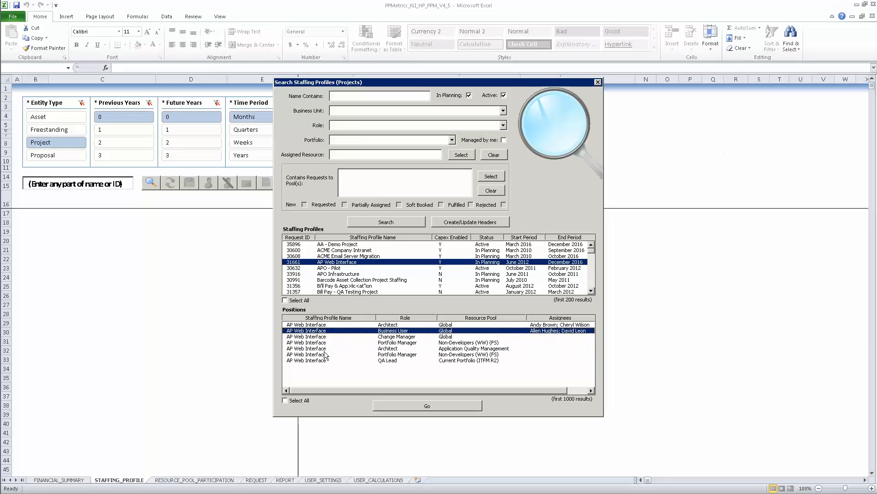
shift+click(326, 355)
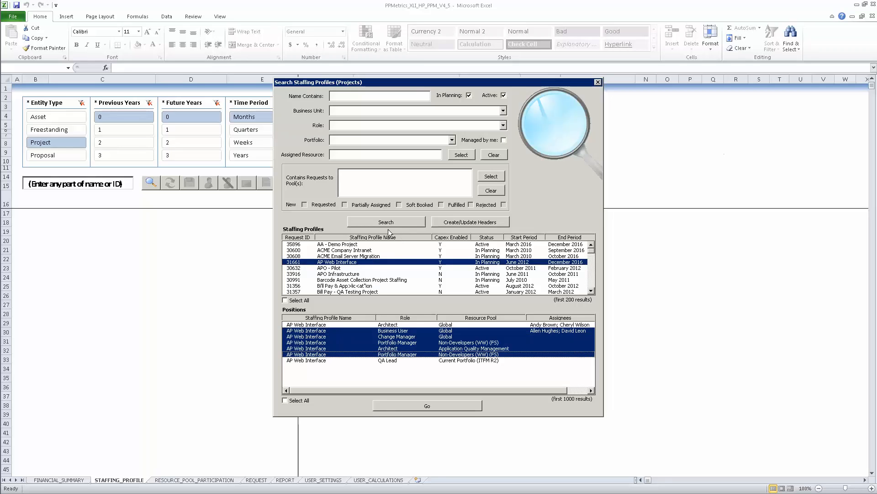
click(404, 223)
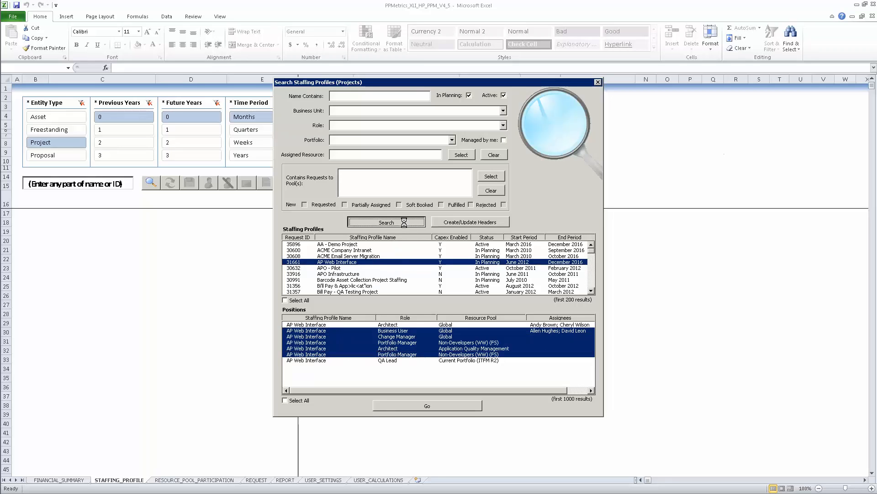
click(352, 262)
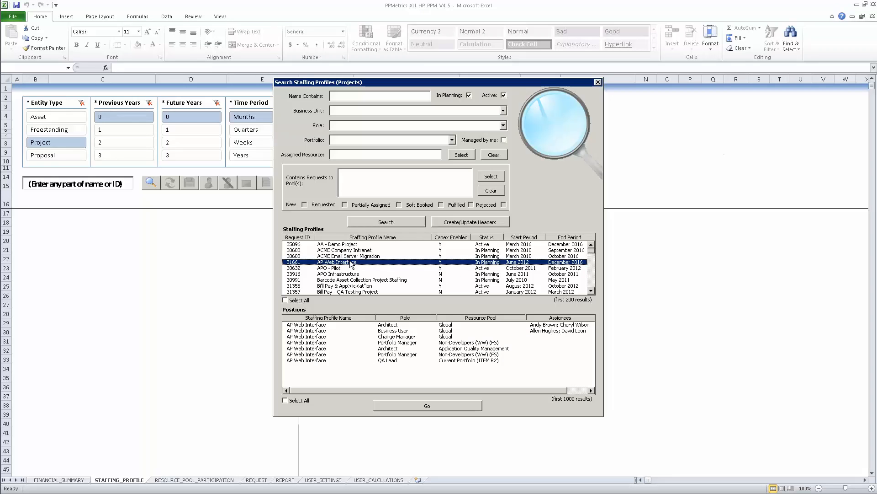
Step: Load the entry grid for the selected profile and set row 17's staffing profile name to AP Web Interface
click(405, 405)
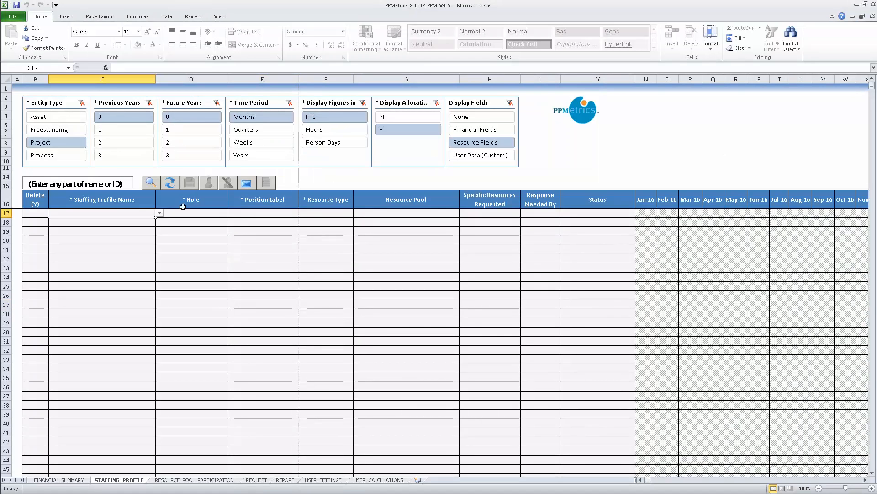
click(159, 213)
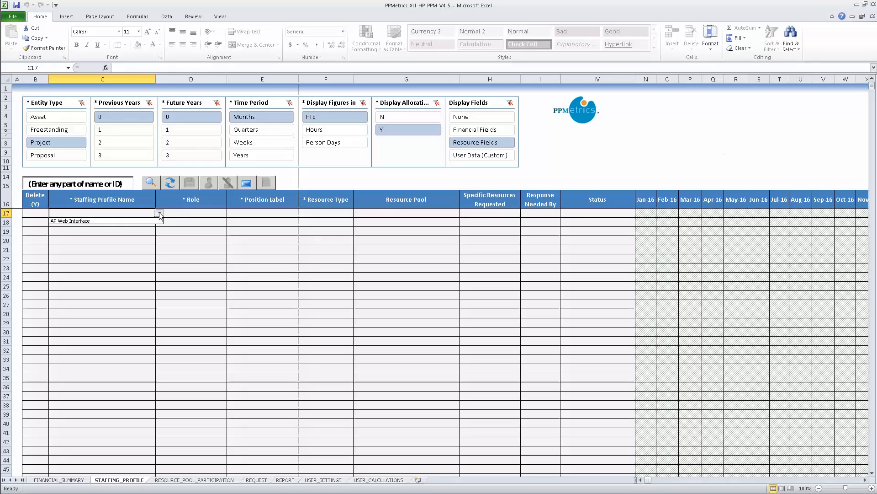
click(129, 220)
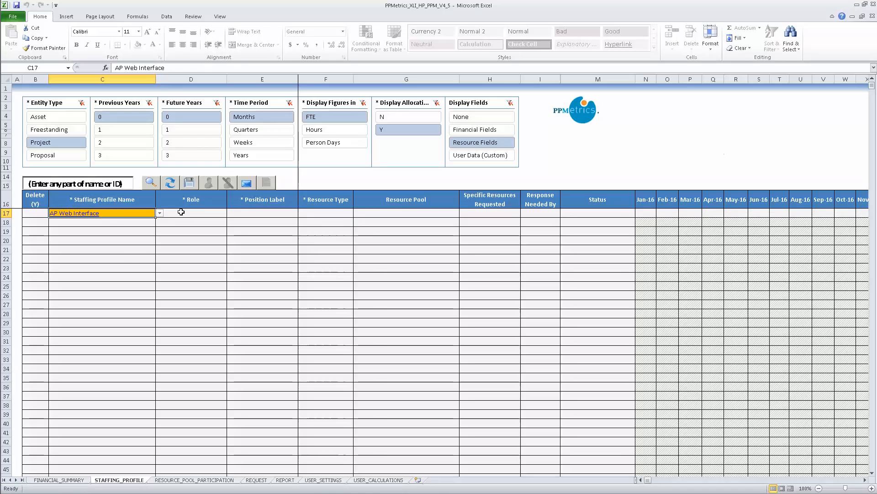
Step: Assign the first listed role to the new AP Web Interface position in row 17
click(181, 211)
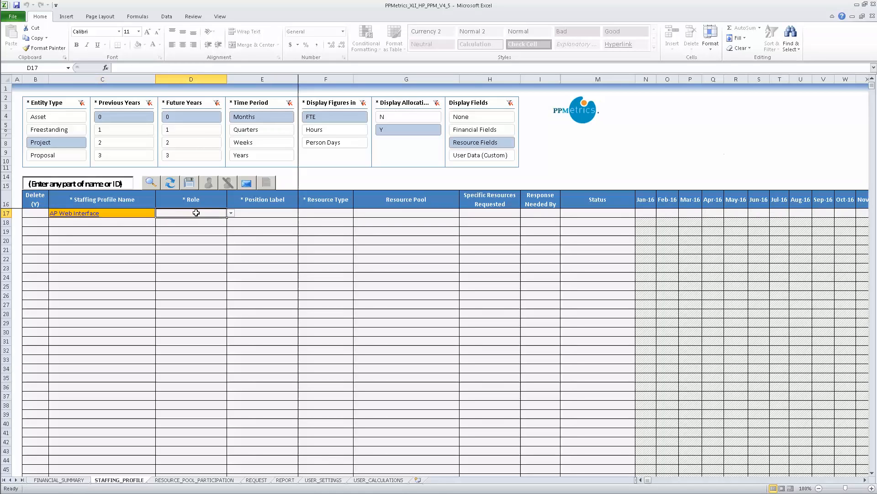
click(231, 212)
click(197, 220)
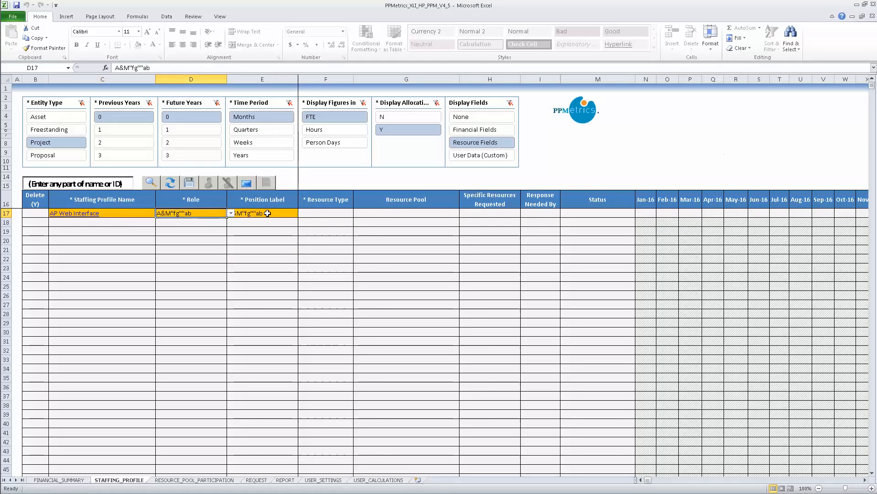
Step: Set the new position's resource type in row 17 to Agency Staff 2
click(317, 213)
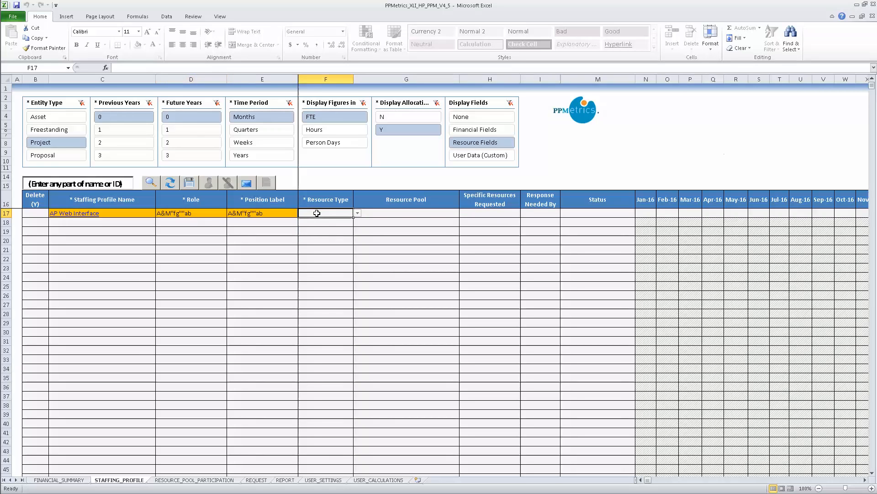
click(358, 213)
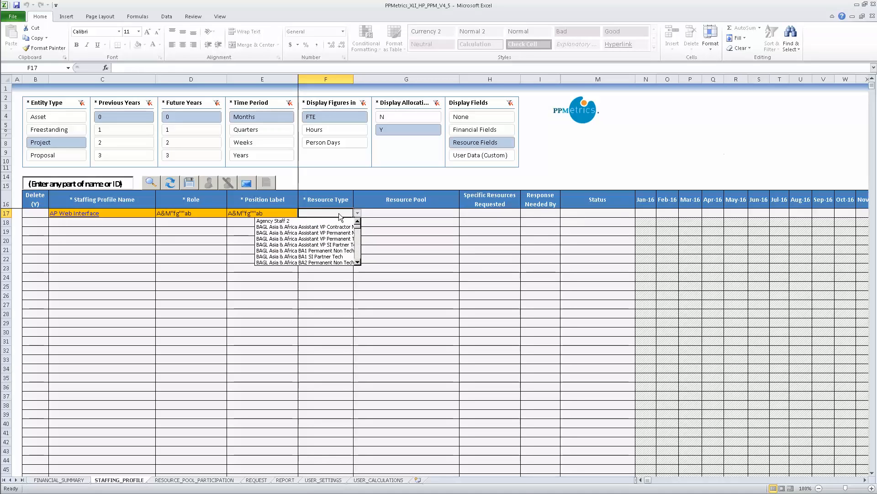
click(314, 220)
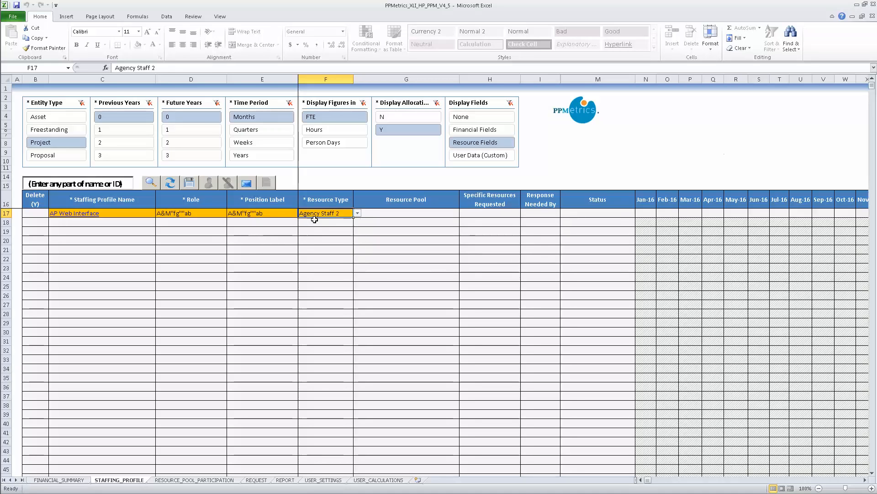
Step: Enter a demand of 1.5 FTE for Jan-16 in row 17 and fill it across through Jun-16
click(640, 214)
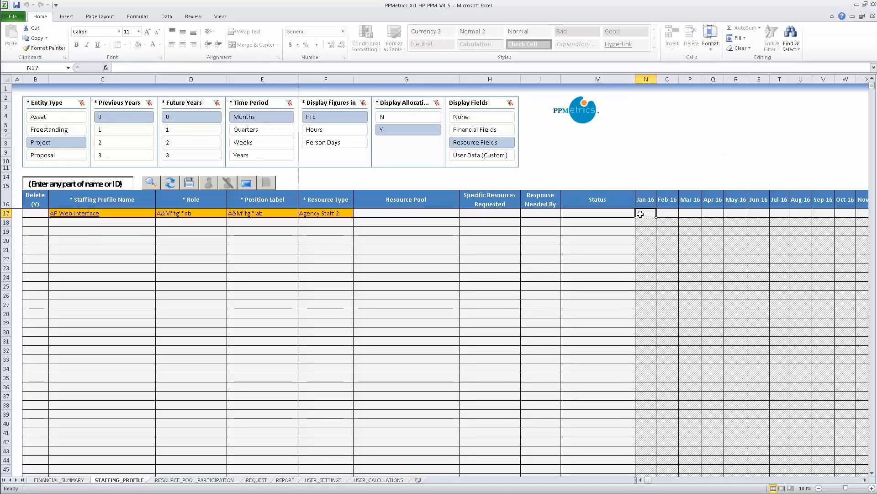
text(1.)
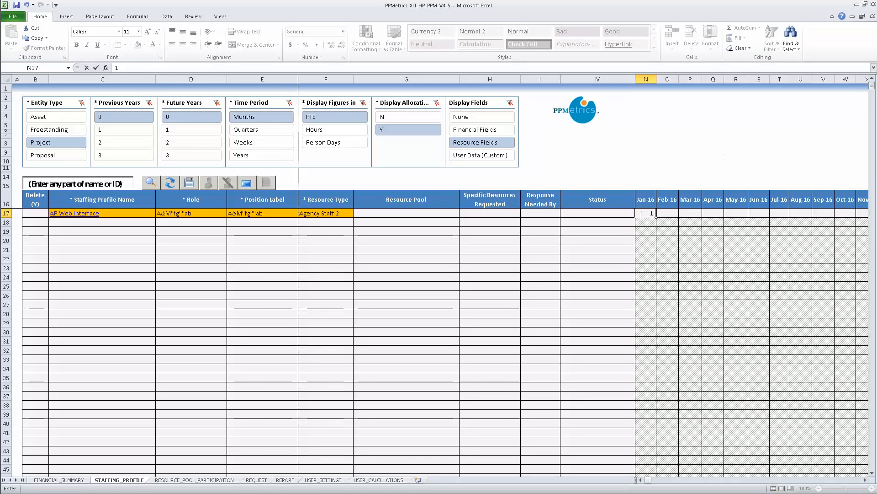
text(5)
key(Return)
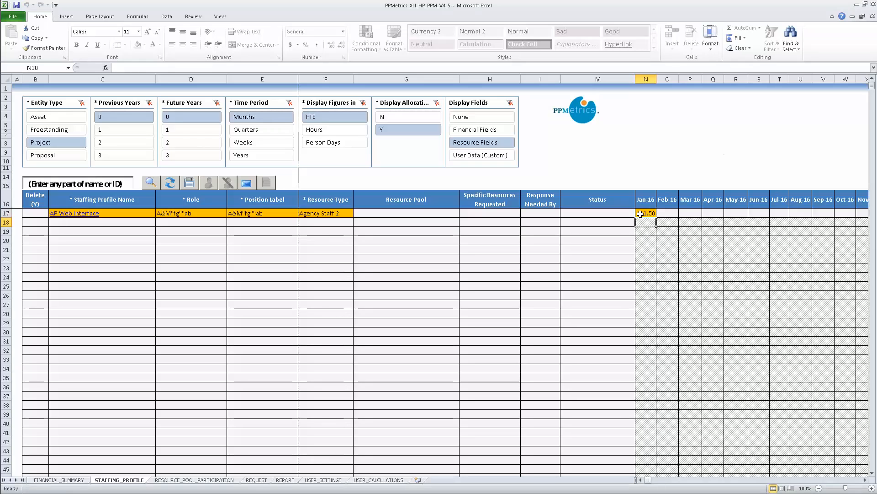
click(640, 214)
drag(661, 218, 764, 218)
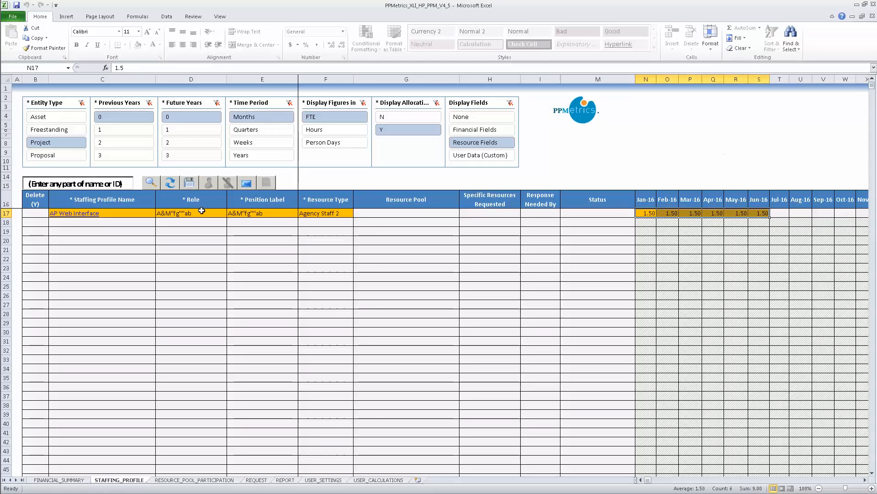
Step: Change the new position's role to DBA and save the position to the staffing profile
click(201, 211)
click(231, 214)
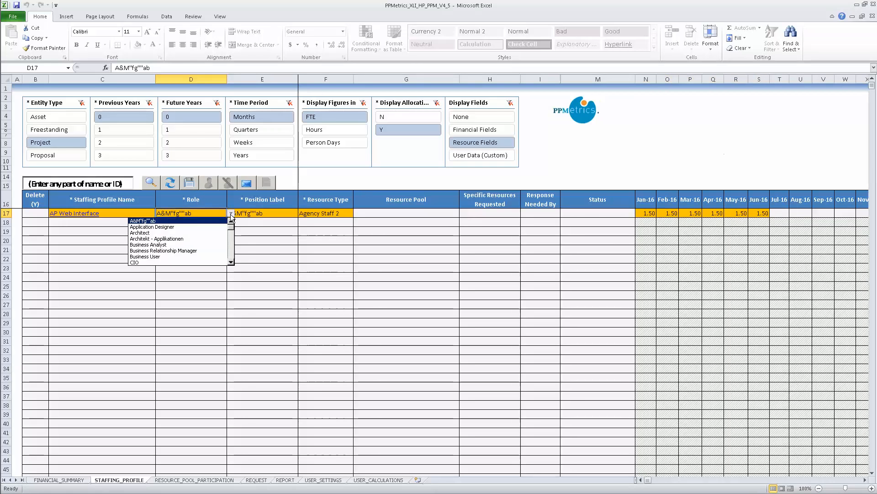
click(232, 256)
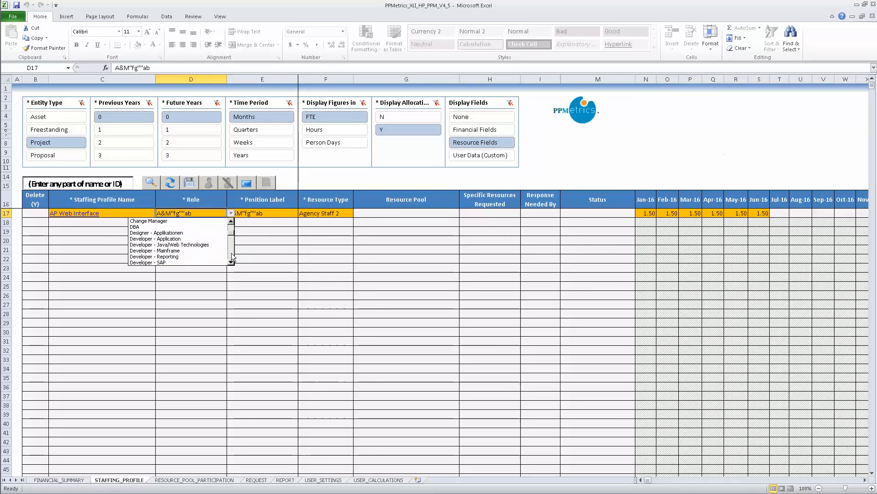
click(143, 227)
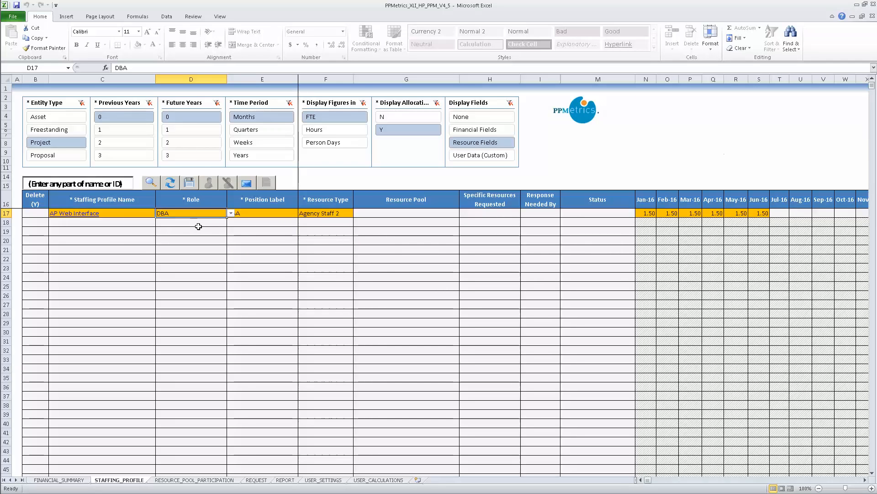
click(192, 182)
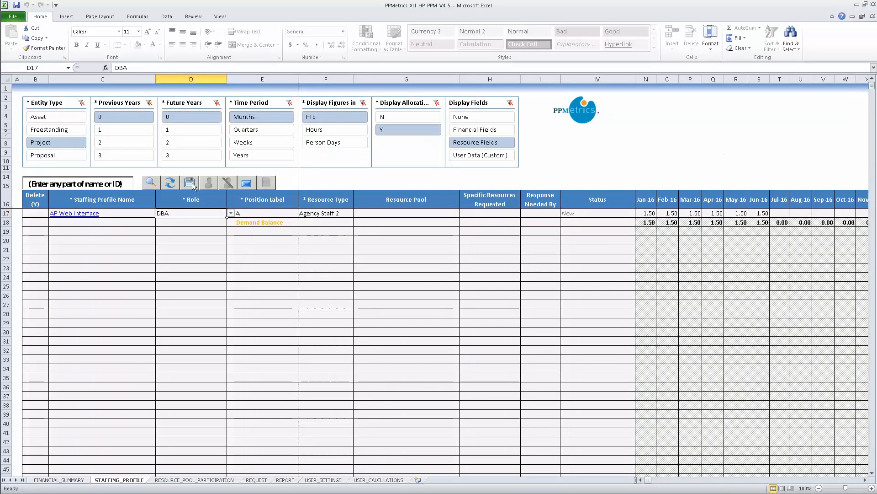
Step: Search the project staffing profiles and select the DBA position of AP Web Interface in the results
click(150, 183)
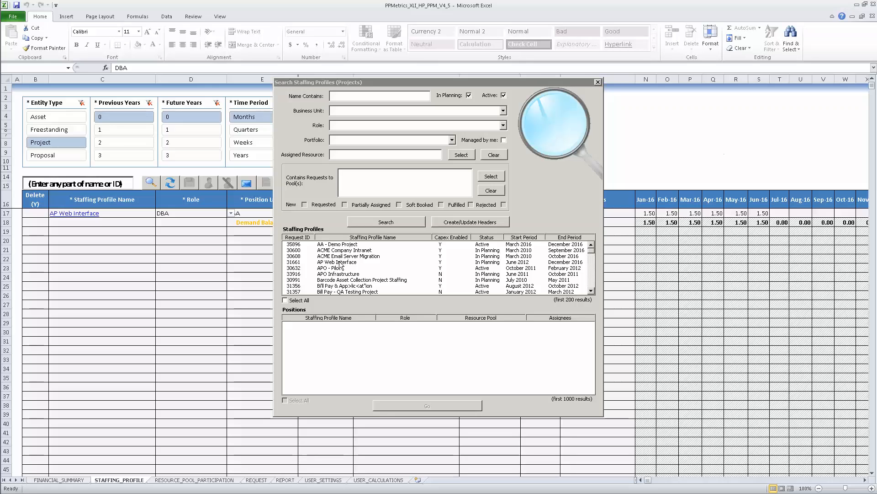
click(340, 261)
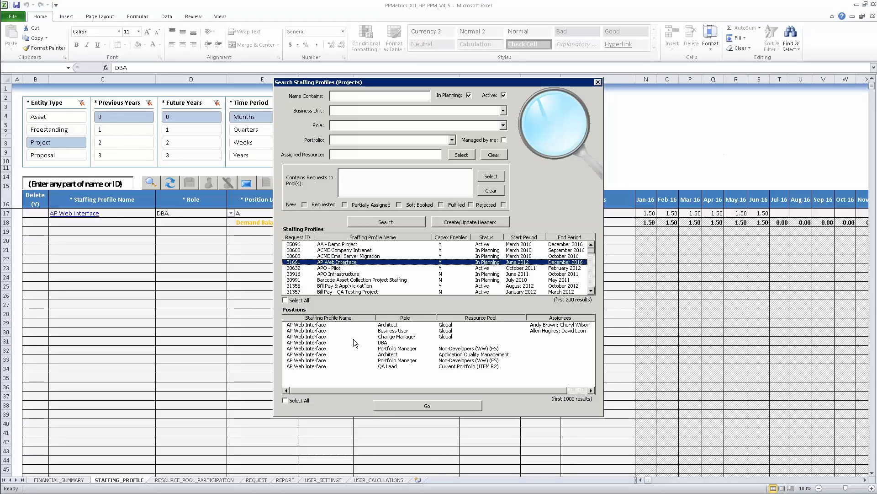
click(323, 343)
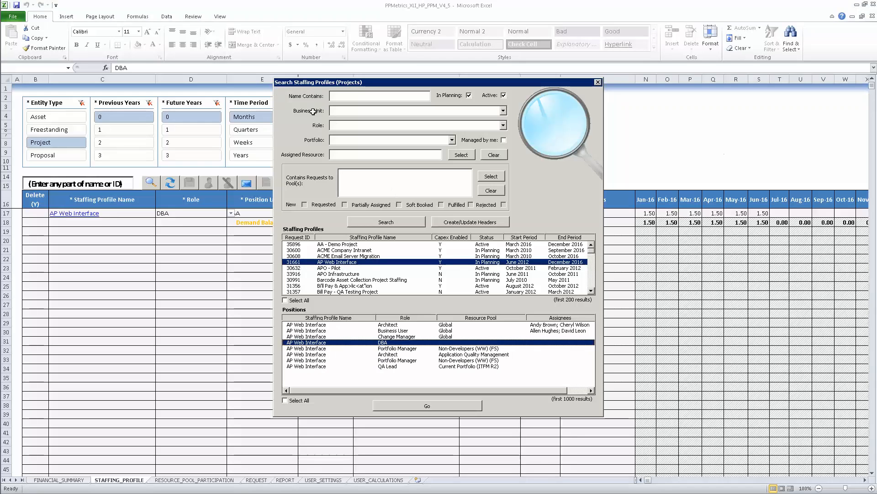
Step: Filter the staffing profile search by an assigned resource found by surname, and run the search
click(465, 158)
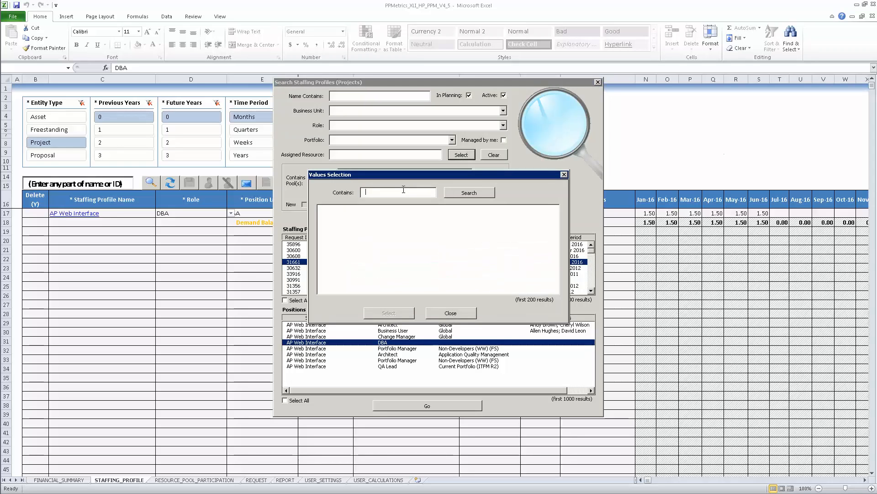
text(vernon)
click(475, 194)
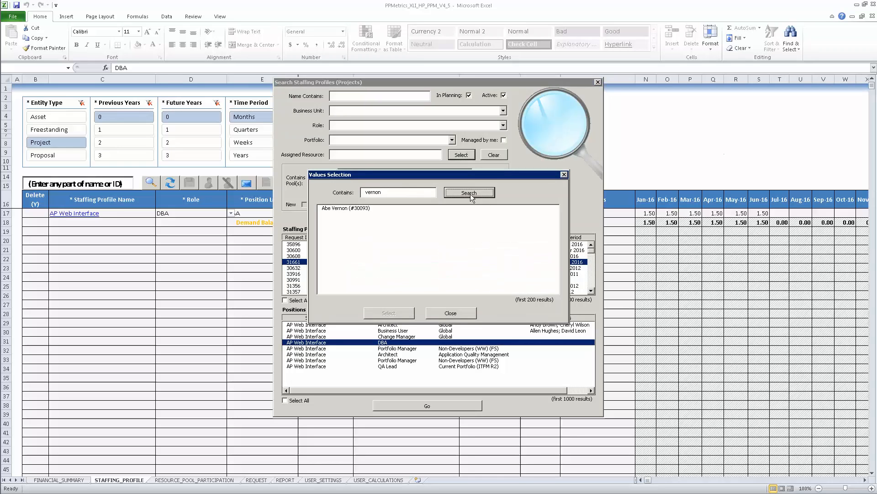
click(336, 209)
click(403, 313)
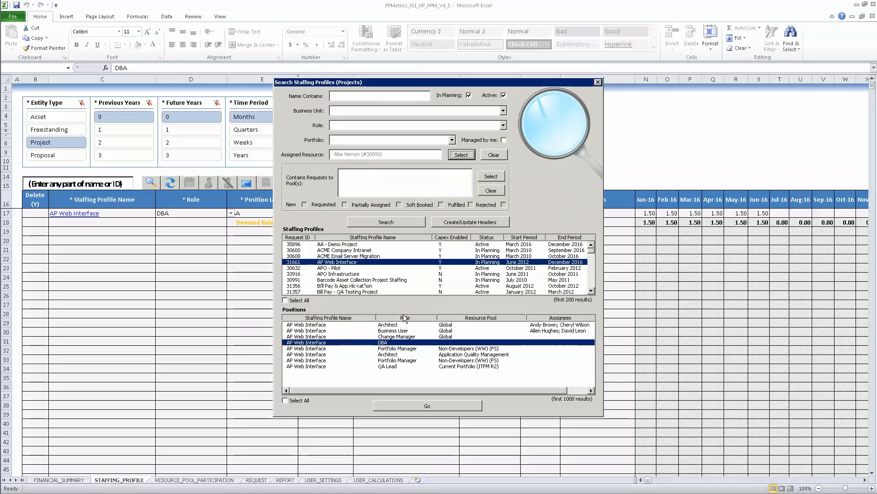
click(413, 222)
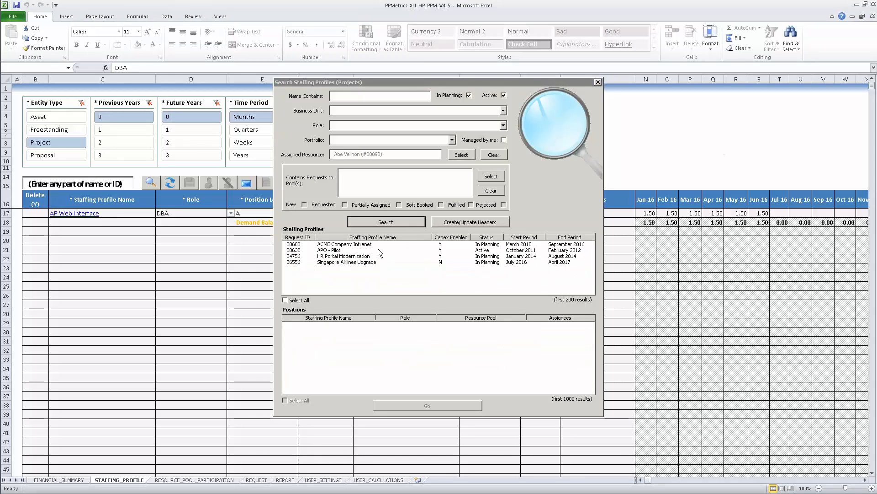
Step: Examine the filtered profiles' positions one by one, ending with all profiles from ACME Company Intranet through Singapore Airlines Upgrade selected
click(378, 249)
click(377, 255)
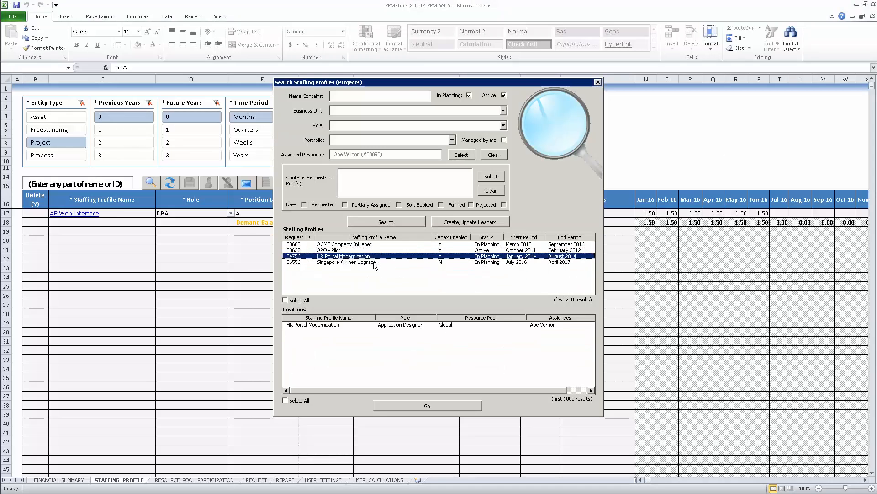
click(373, 262)
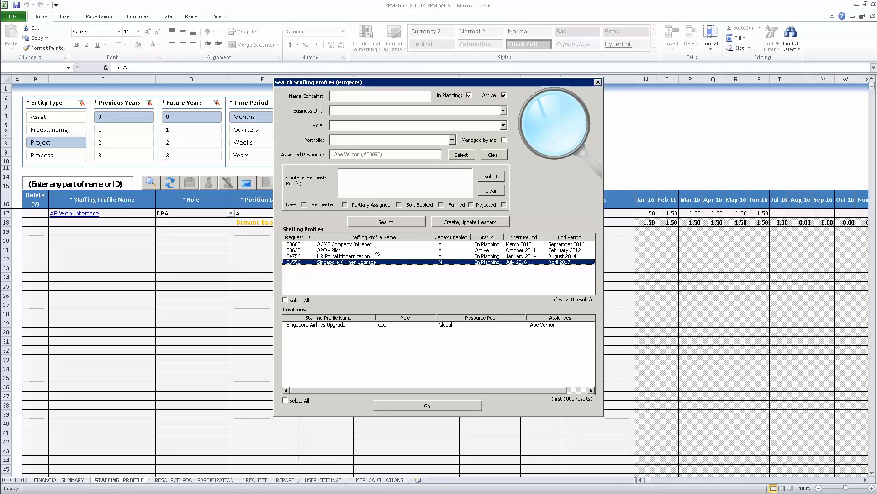
shift+click(376, 244)
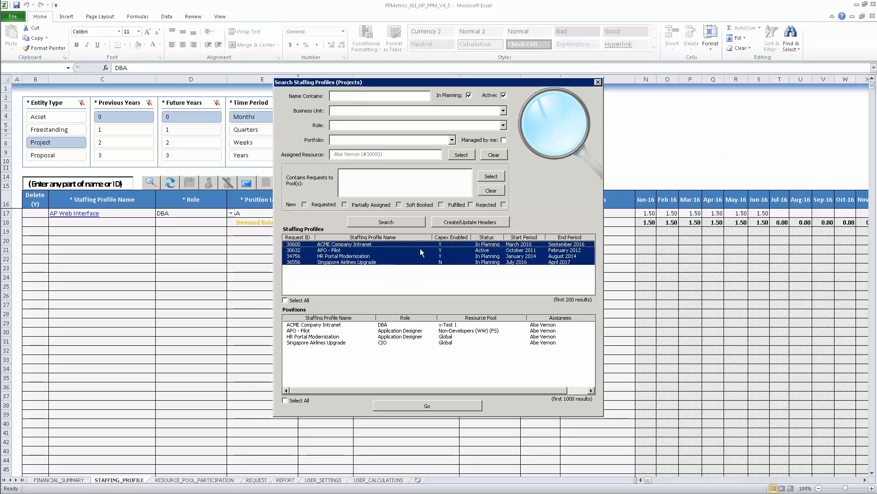
Step: Clear the assigned resource filter, search again, and select the ACME Company Intranet and ACME Email Server Migration profiles
click(485, 155)
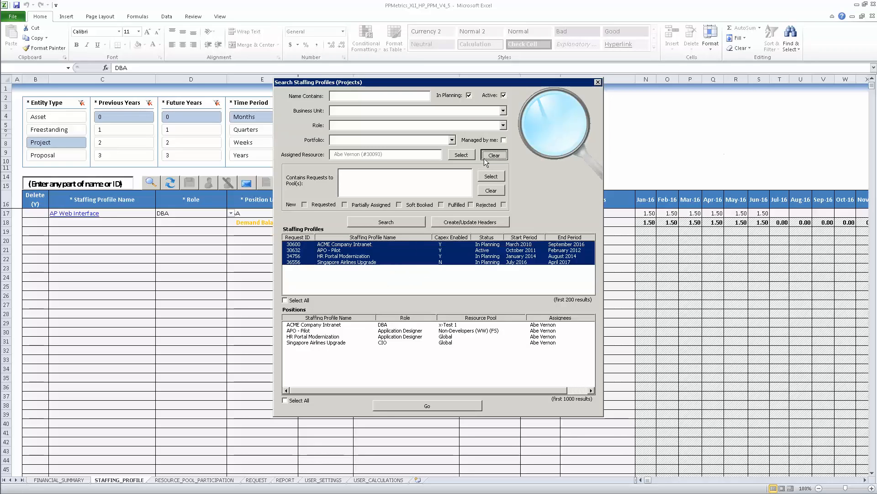
click(386, 222)
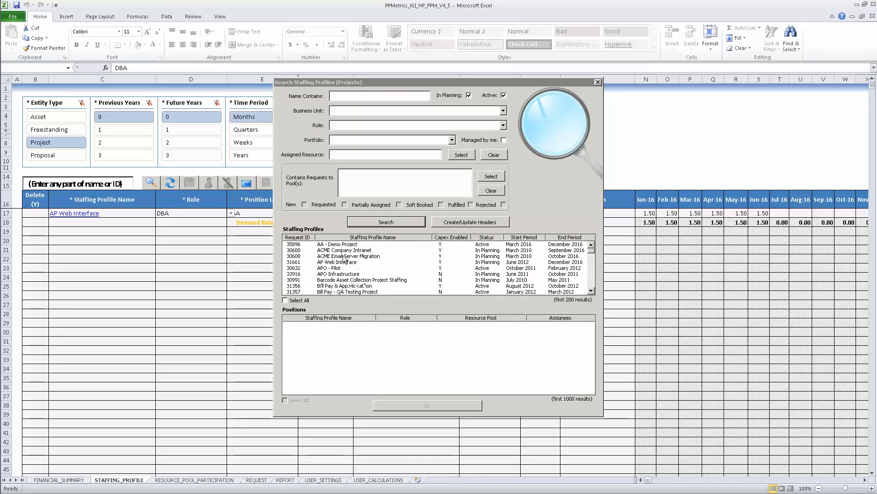
click(340, 251)
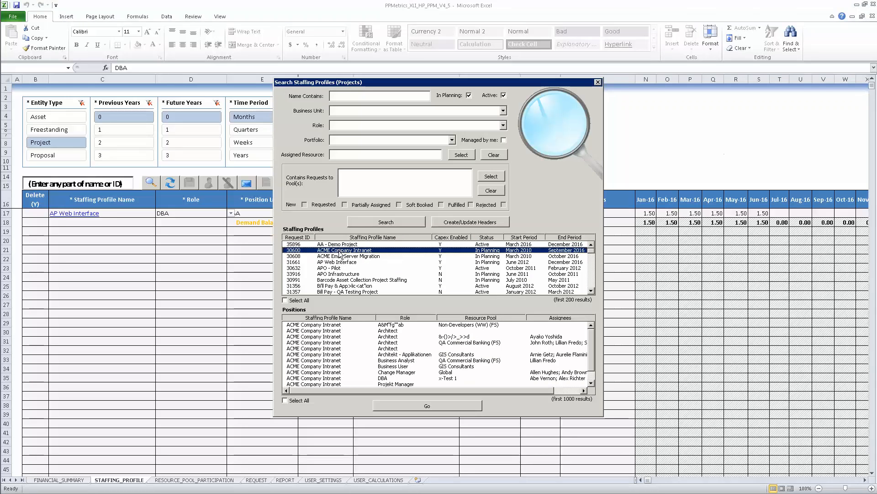
ctrl+click(342, 256)
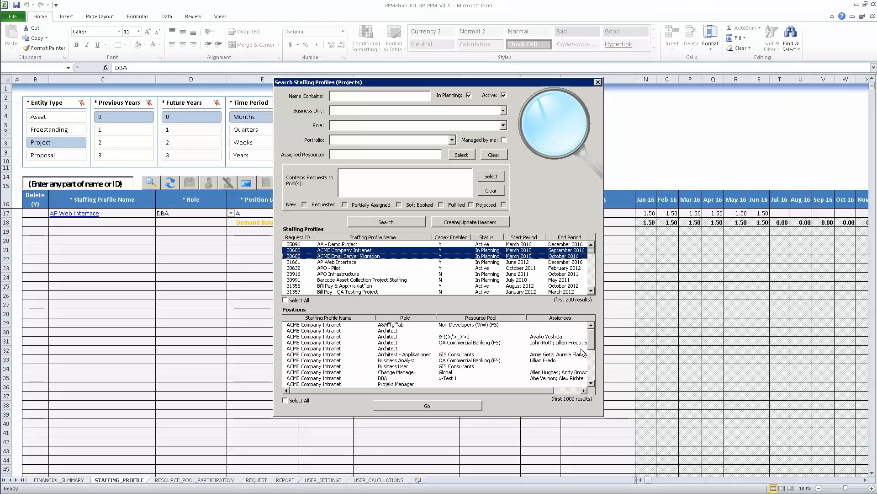
Step: Load the positions from ACME Company Intranet's Projekt Manager through ACME Email Server Migration's first Architect into the sheet
drag(591, 340, 583, 361)
click(395, 331)
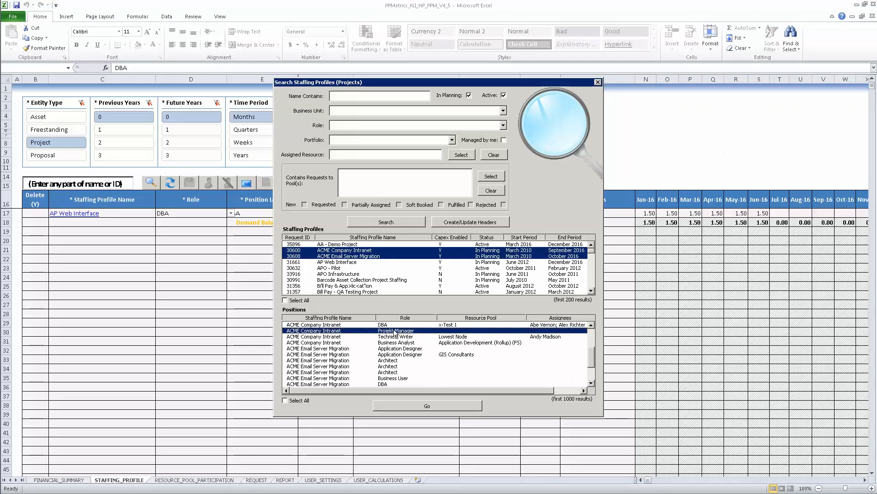
shift+click(402, 361)
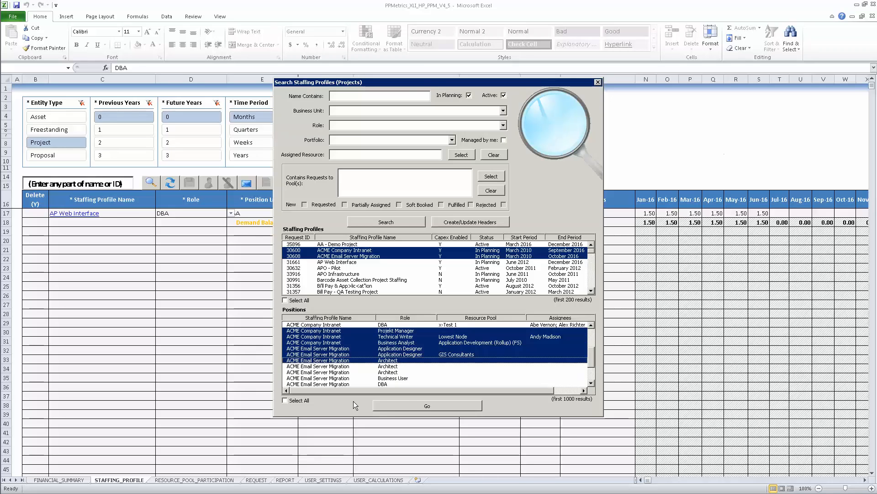
click(412, 404)
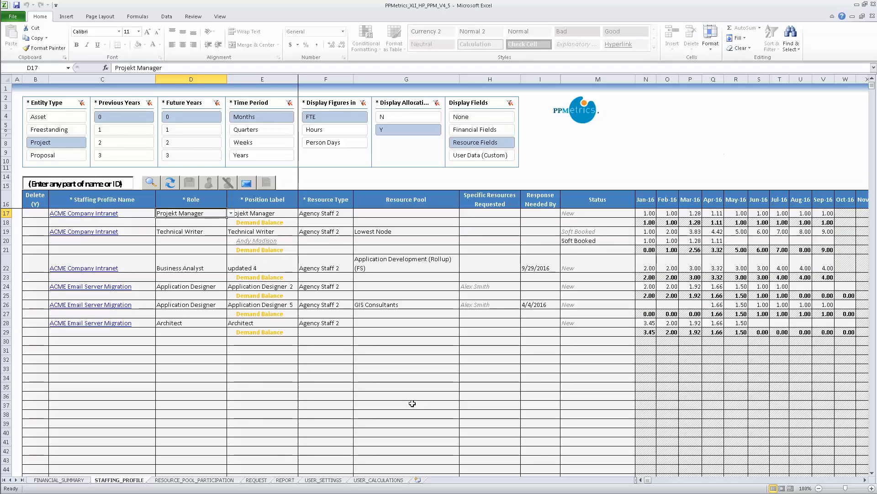
Step: Review the positions available for sending resource requests and close the list without sending any
click(247, 183)
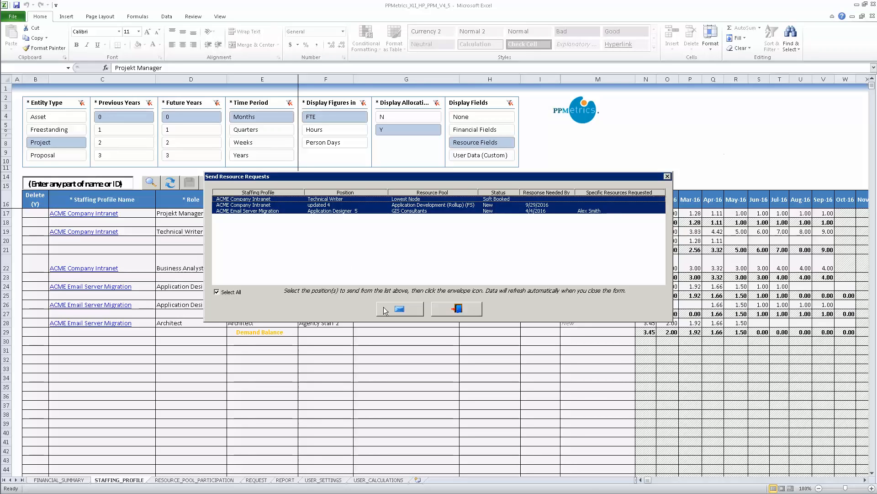
click(475, 308)
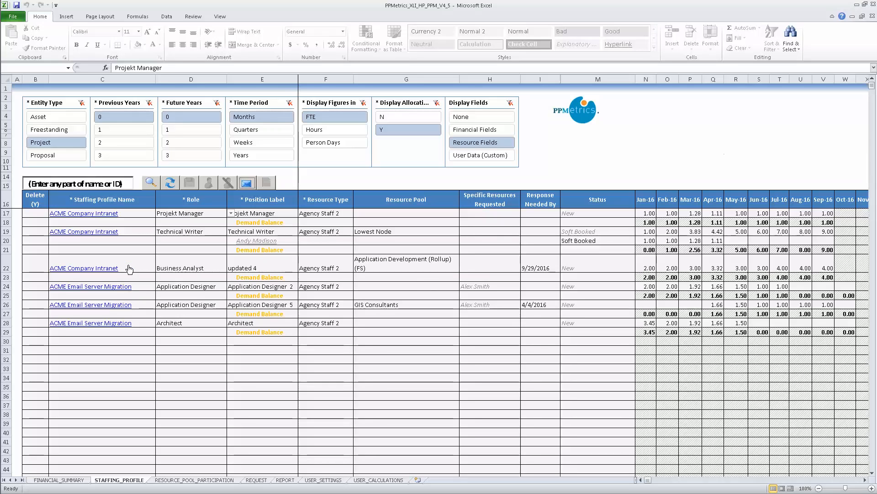
Step: Switch to Internet Explorer and examine the ACME Company Intranet staffing profile's name and the signed-in user
key(alt+Tab)
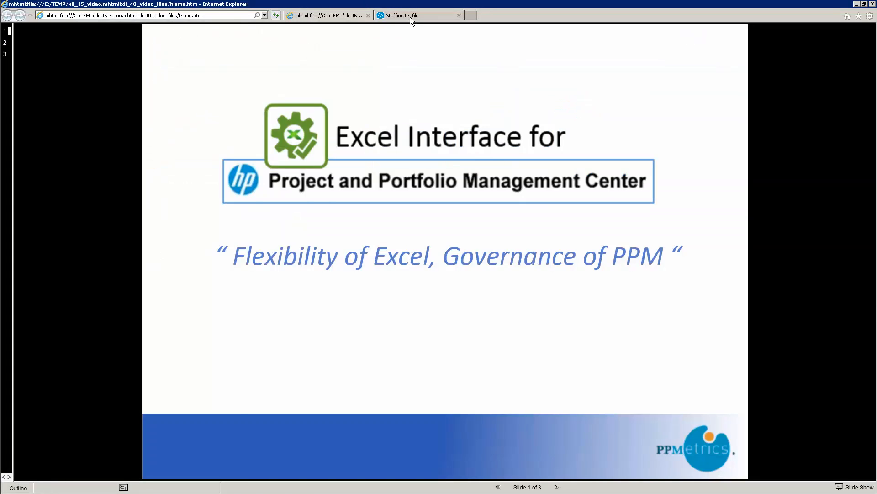
click(410, 17)
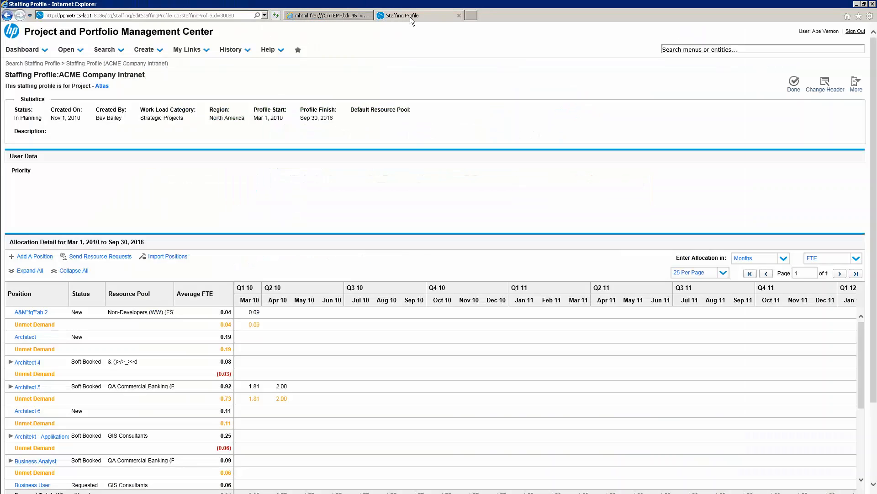
drag(155, 77, 76, 77)
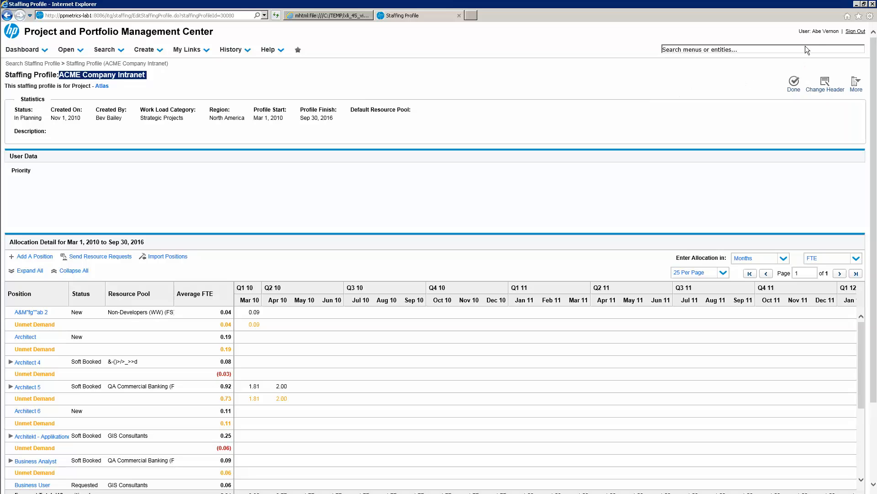
click(817, 35)
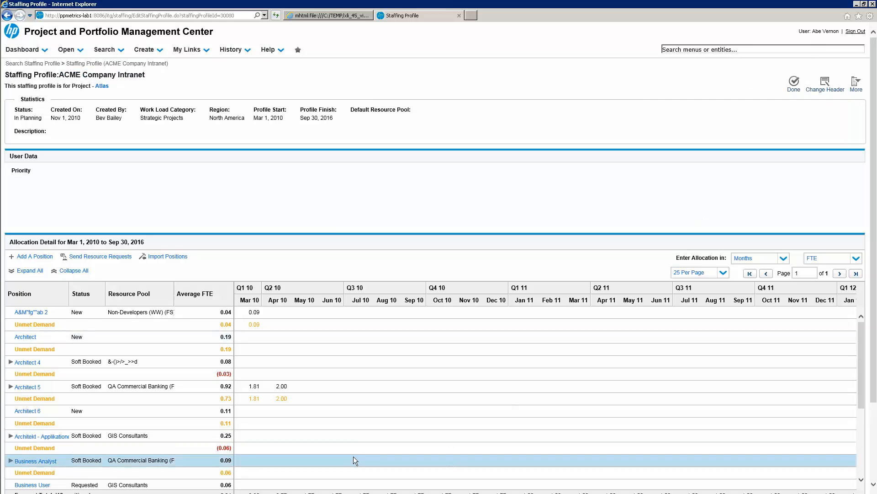
Step: Edit the Projekt Manager position's 2016 monthly FTE demand in the ACME Company Intranet staffing profile and save the position
scroll(352, 421, down, 2)
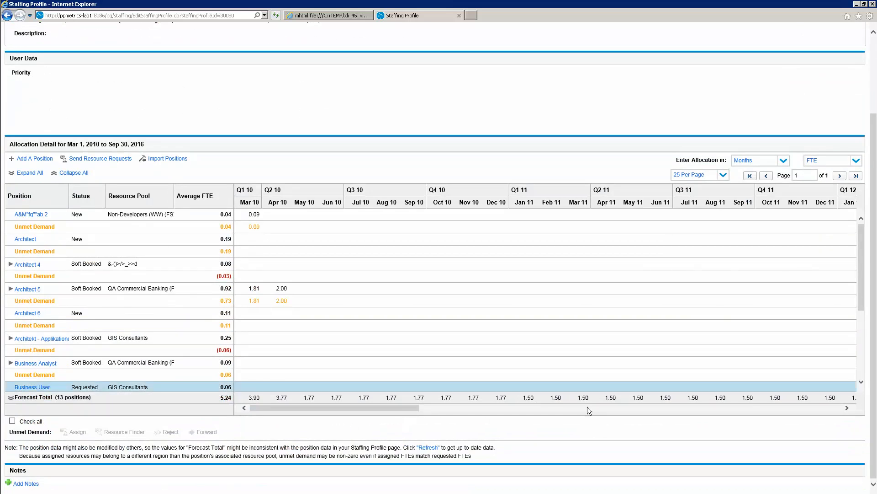
drag(862, 288, 862, 355)
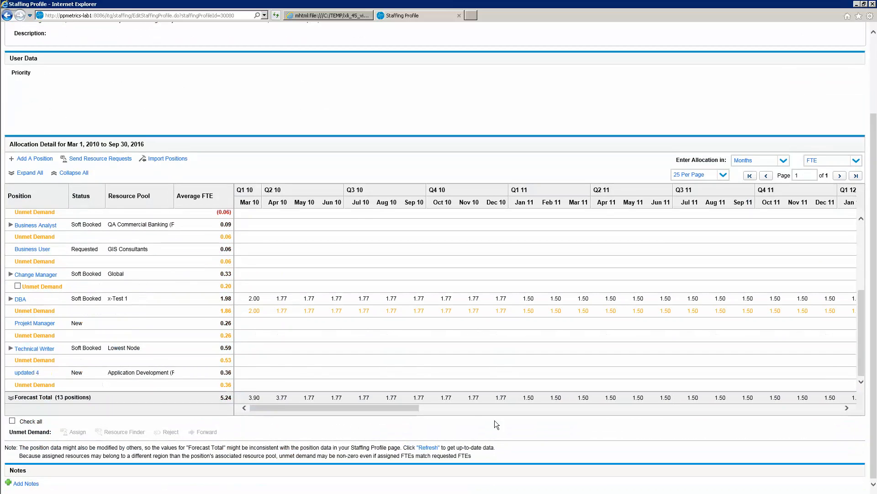
drag(416, 407, 465, 408)
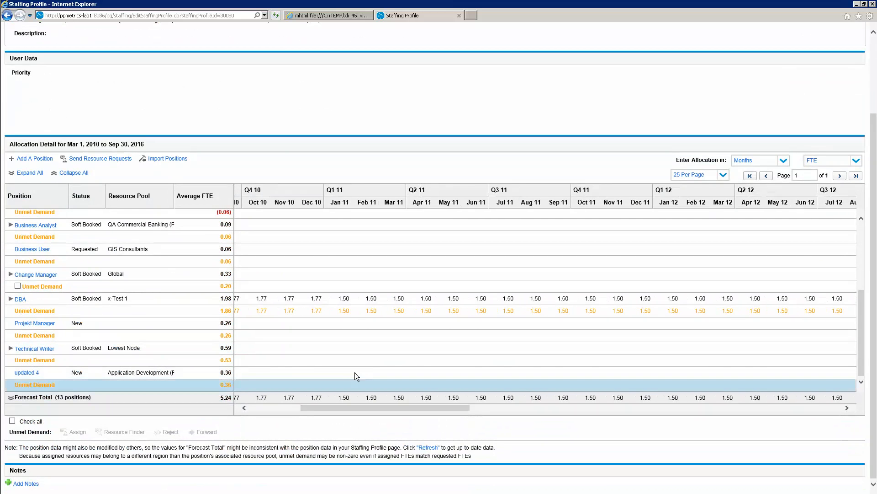
click(39, 324)
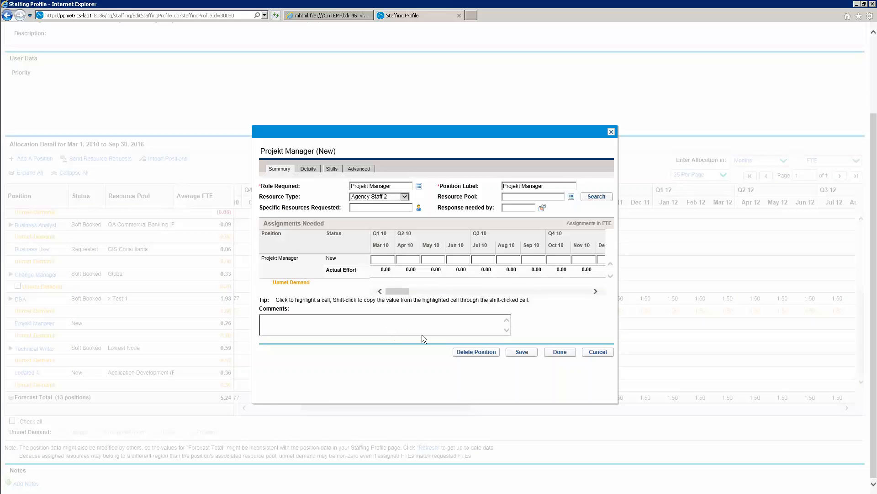
drag(397, 292, 574, 298)
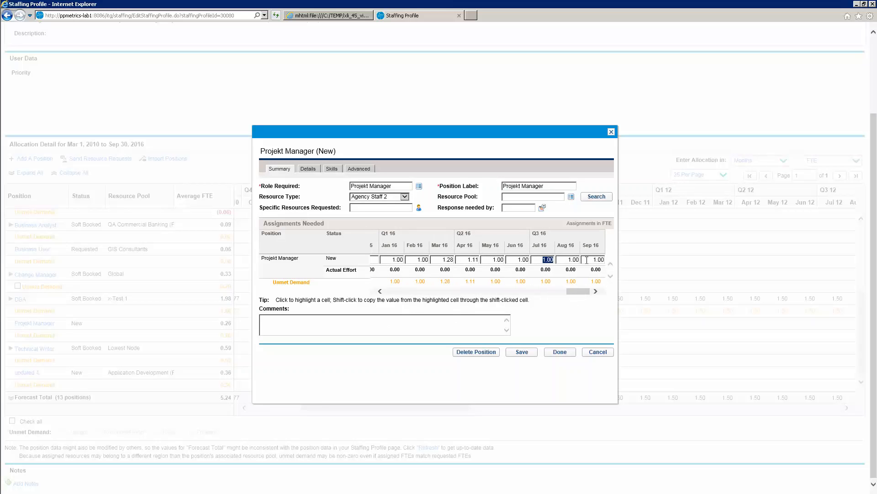
click(560, 351)
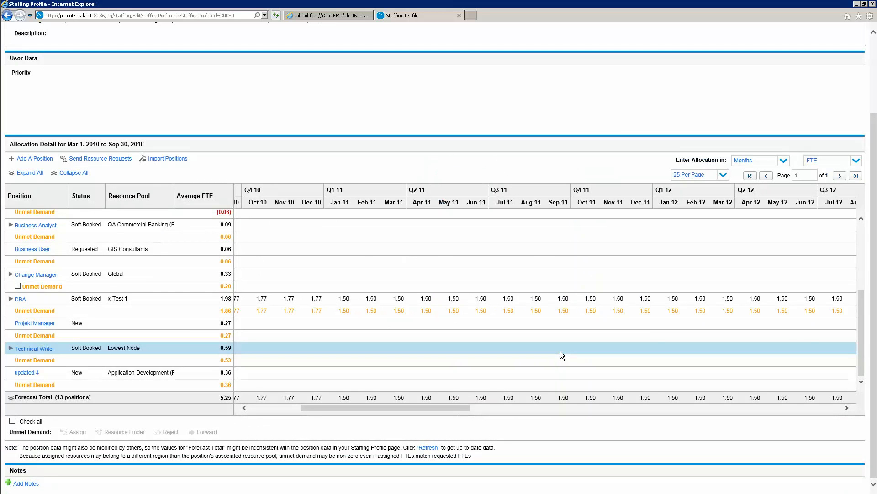
Step: In Excel, set the ACME Company Intranet Business Analyst position's Apr-16 demand to 3 FTE and try saving, declining to overwrite external changes
key(alt+Tab)
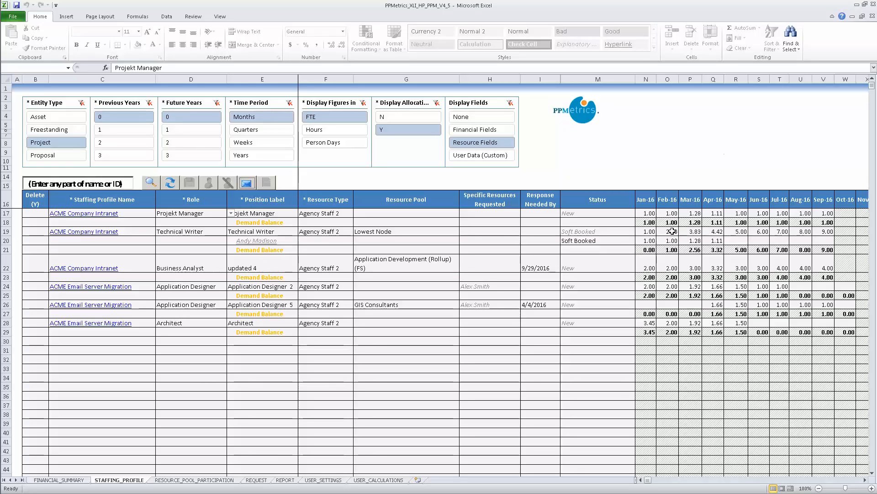
click(714, 264)
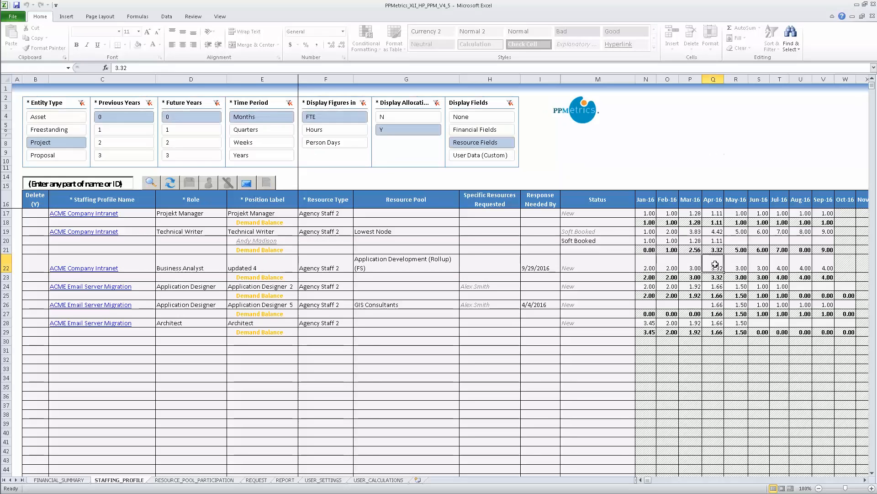
text(3)
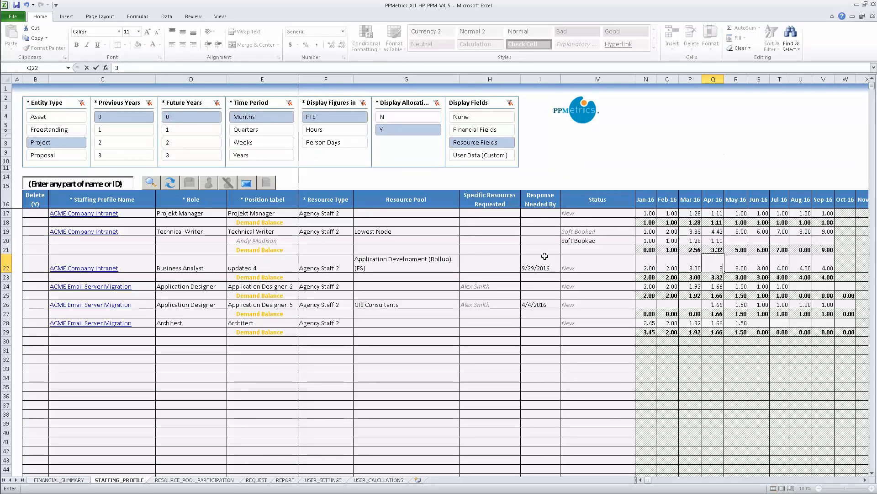
key(Tab)
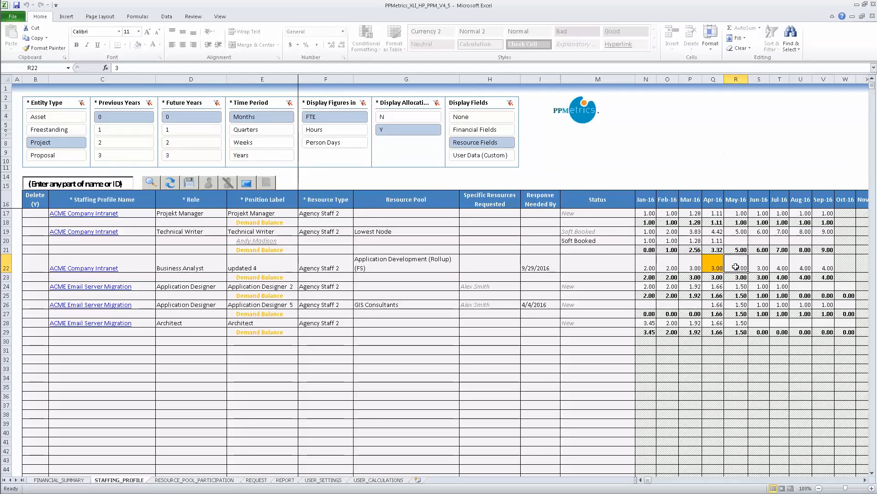
click(190, 183)
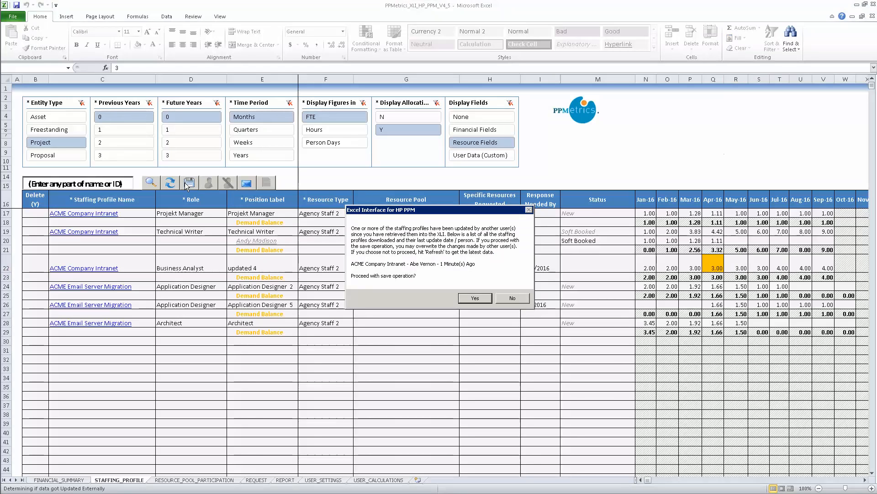
click(512, 298)
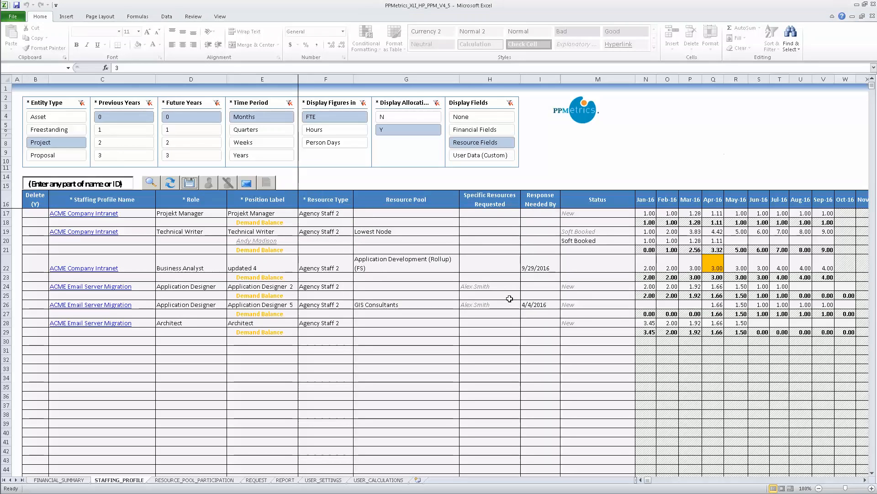
Step: Refresh the staffing profile positions from PPM, and assign the specifically requested resource to the Application Designer 5 position in ACME Email Server Migration
click(165, 183)
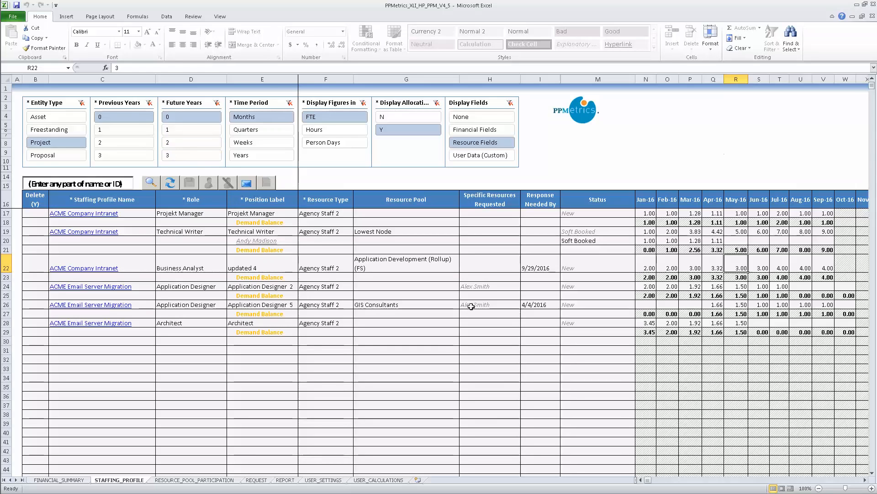
click(409, 304)
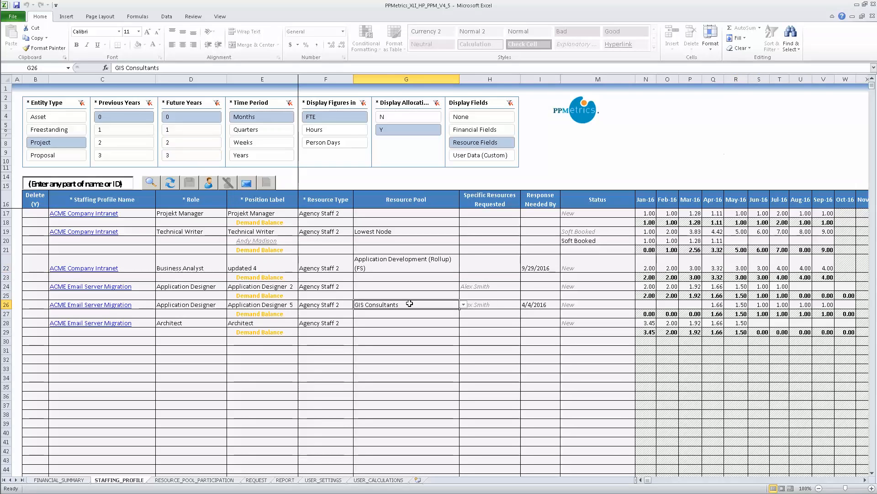
click(287, 304)
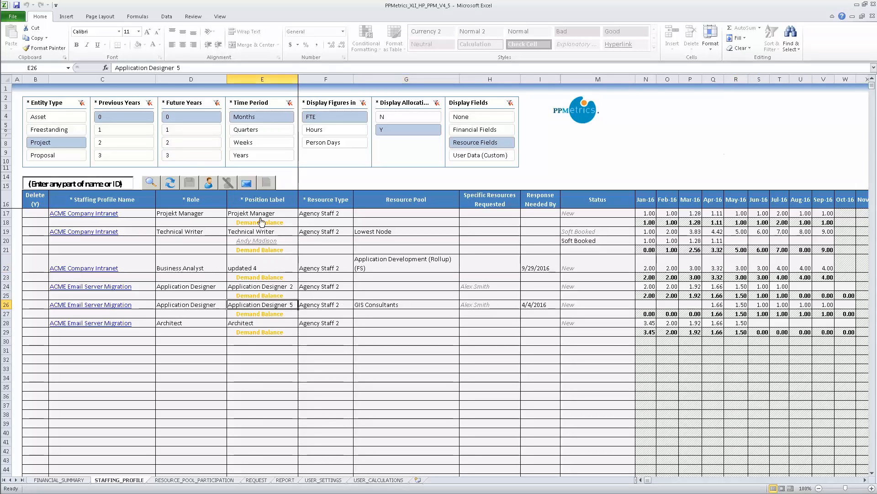
click(211, 187)
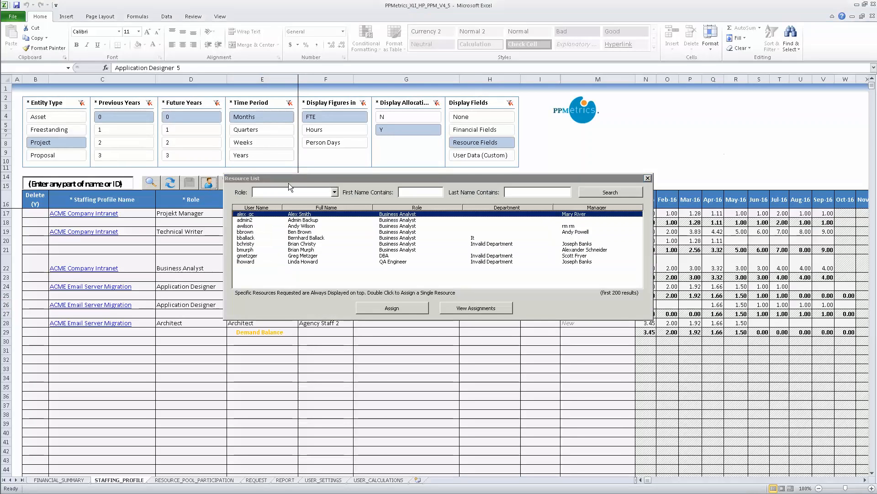
drag(339, 179, 346, 152)
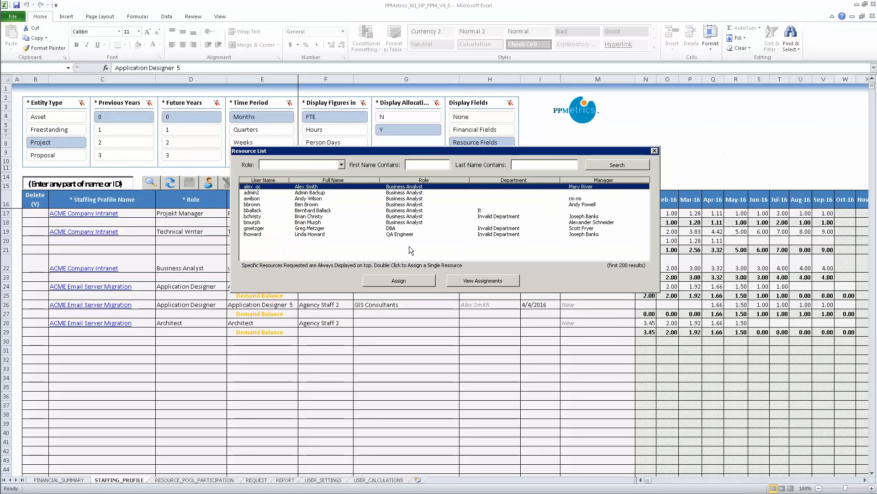
click(424, 281)
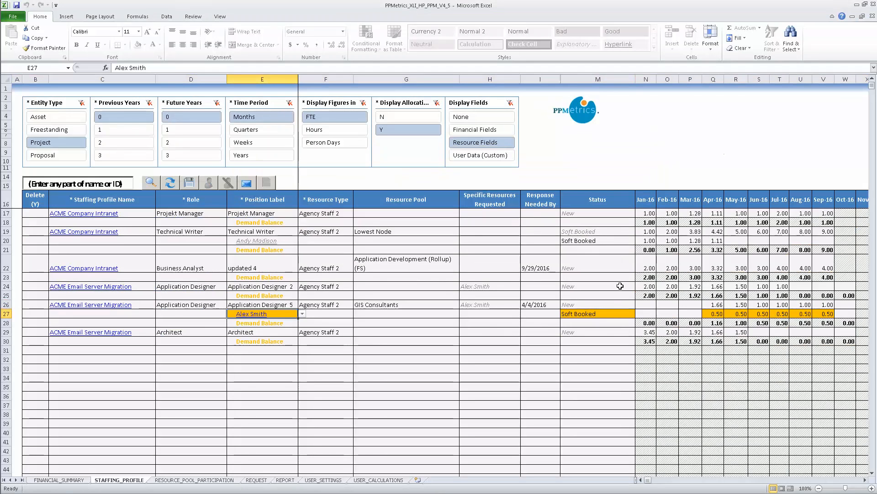
Step: Review the assigned resource's assignments and resource pool participation, and save the Application Designer 5 assignment
click(259, 314)
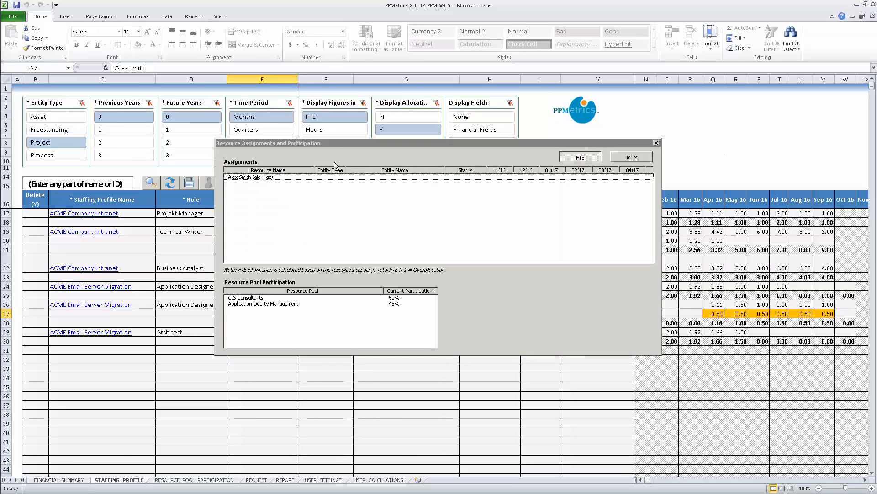
drag(345, 143, 355, 116)
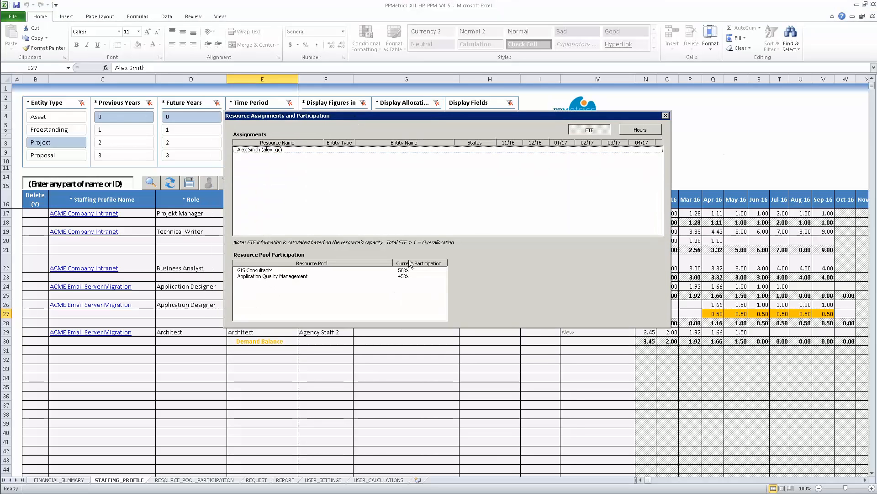
drag(430, 116, 469, 85)
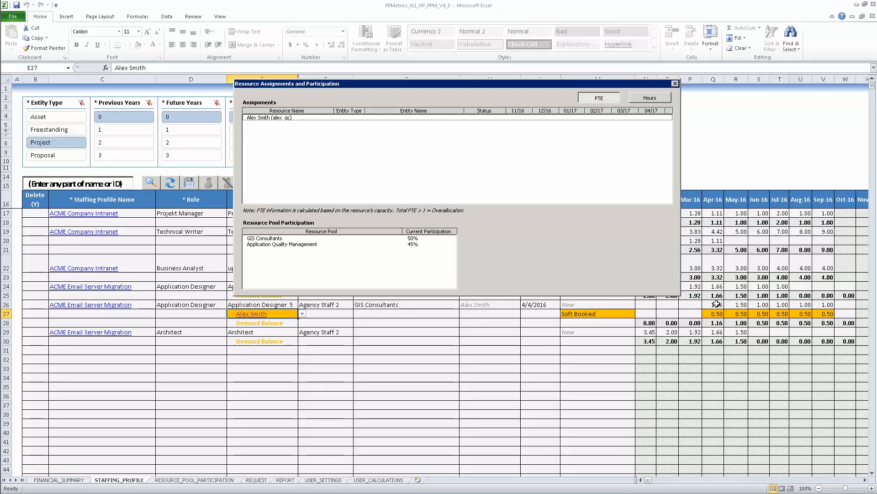
click(676, 84)
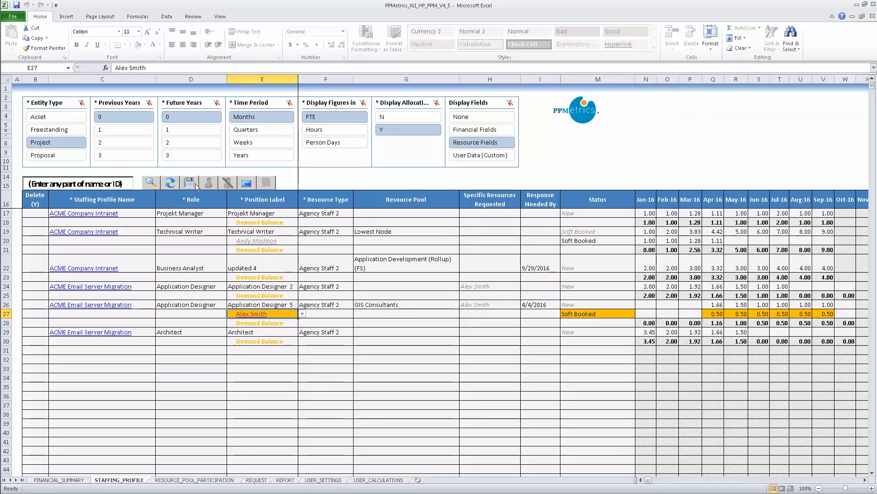
click(190, 184)
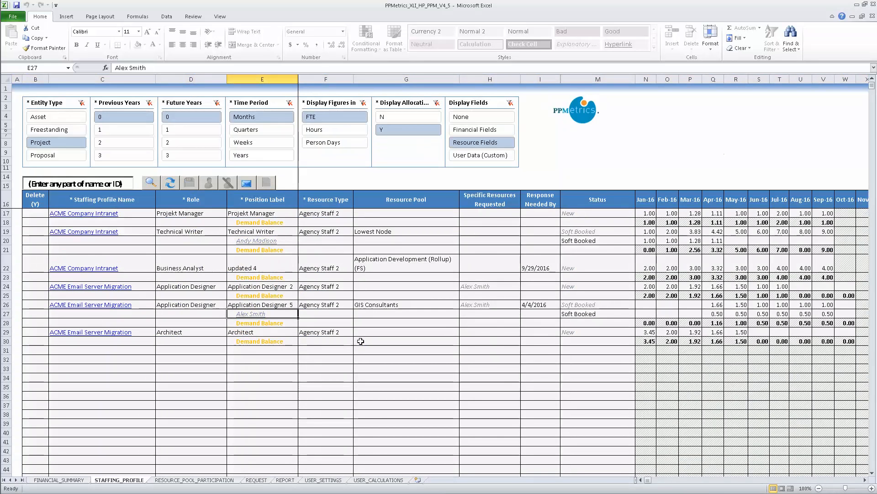
Step: Find Support Requests 36616 and 36618 by ID and retrieve both into the REQUEST sheet
click(257, 480)
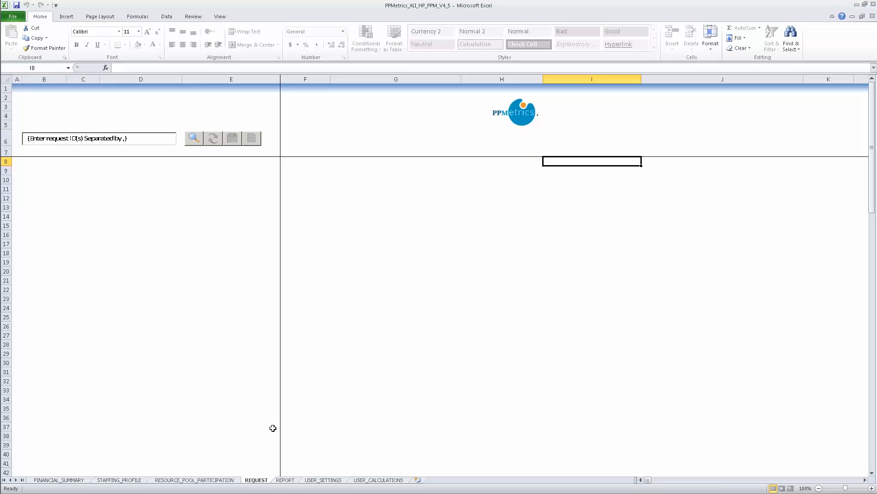
click(133, 141)
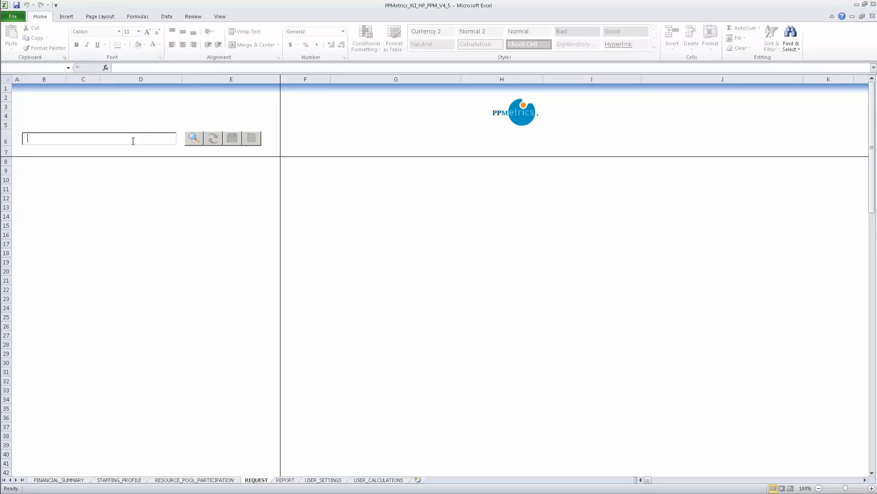
text(36616,36618)
click(194, 138)
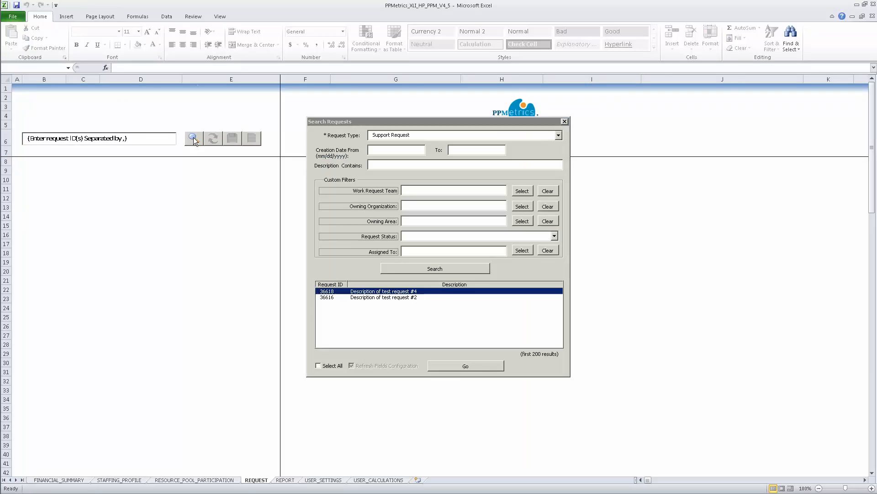
click(330, 365)
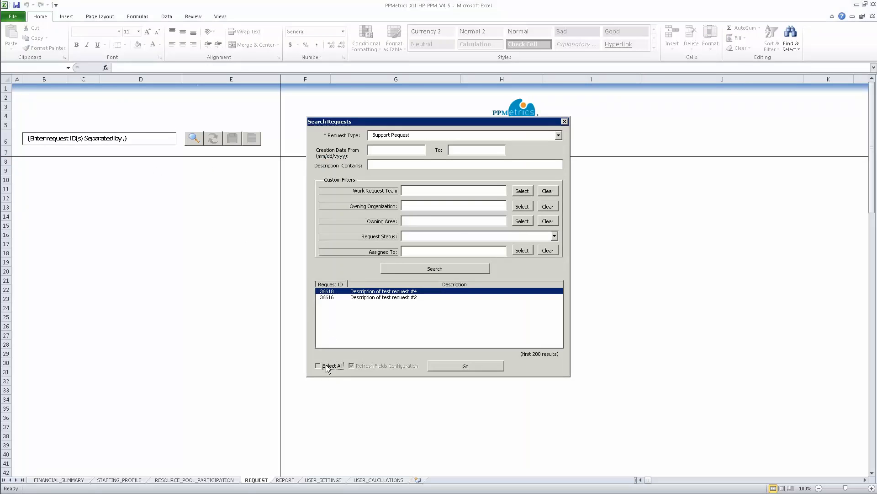
click(487, 368)
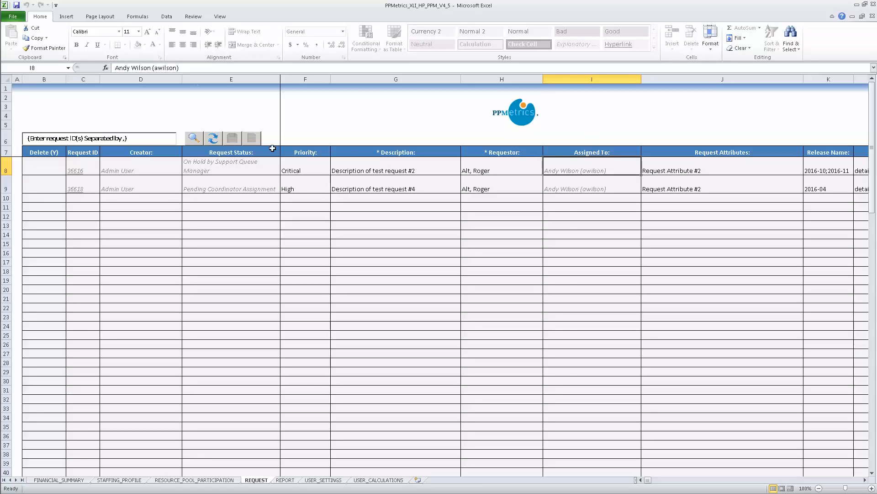
Step: Compare the request search filters offered for the Project Risk and Support Request types, ending on Support Request
click(194, 139)
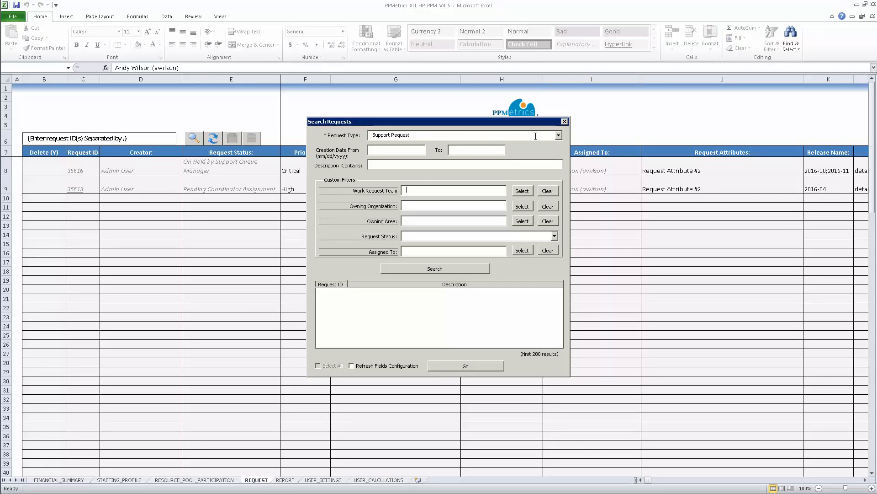
click(558, 135)
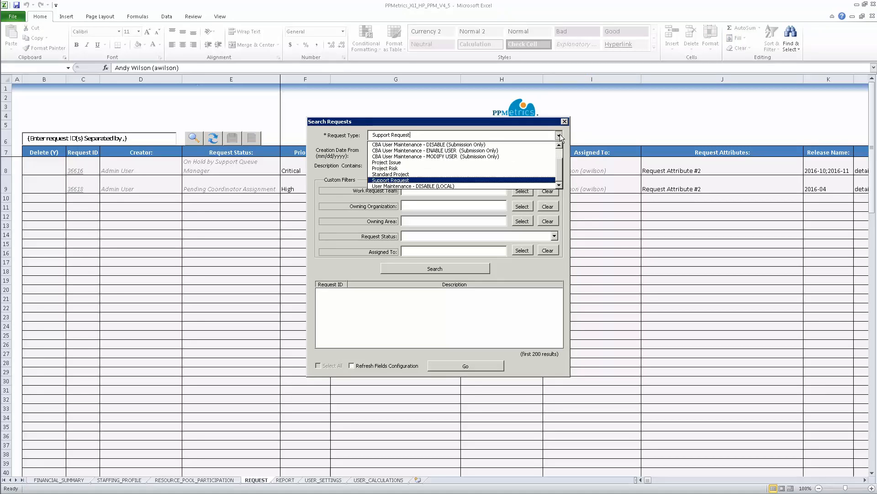
click(409, 167)
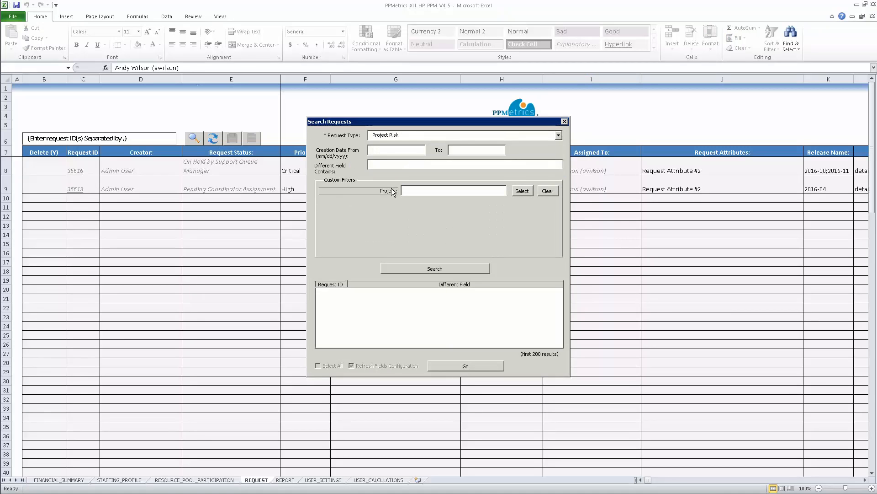
click(559, 135)
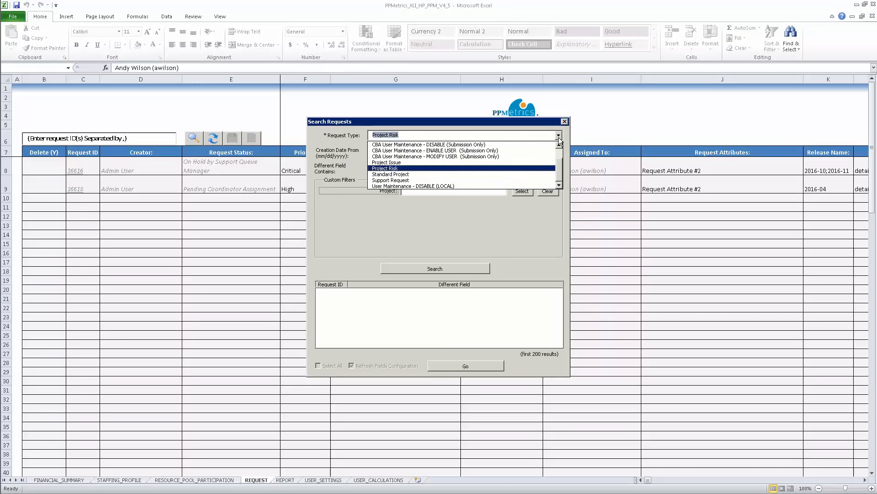
click(409, 180)
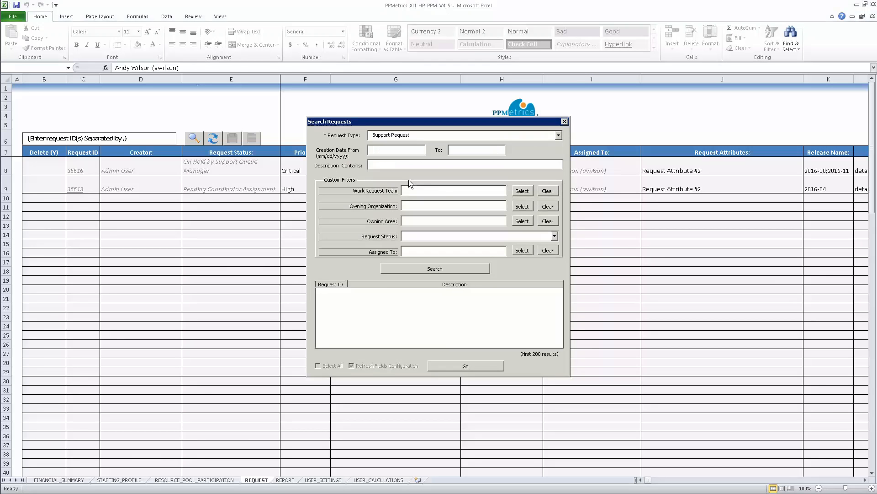
Step: Search all Support Requests without filters and retrieve the requests from 36591 through 36618
click(459, 270)
click(419, 293)
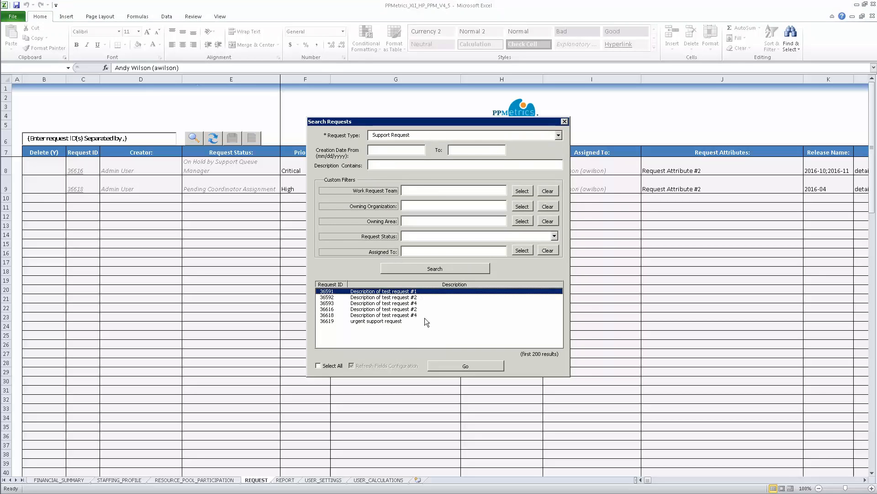
shift+click(411, 315)
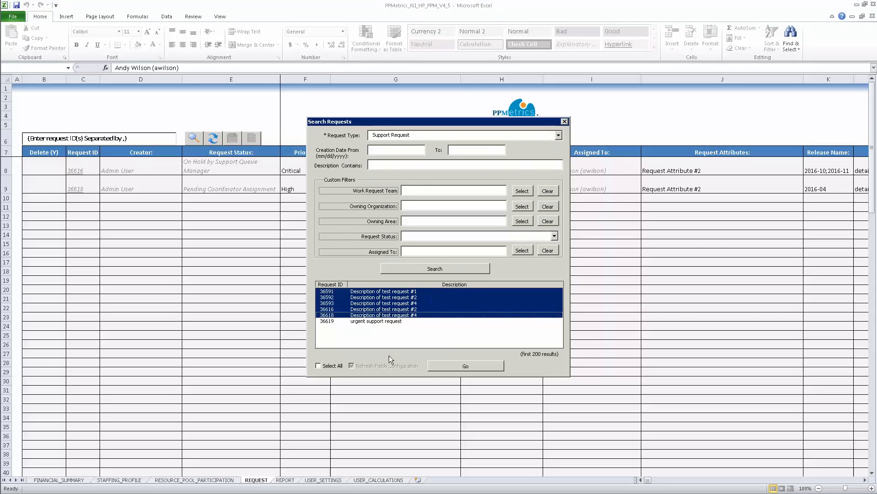
click(455, 366)
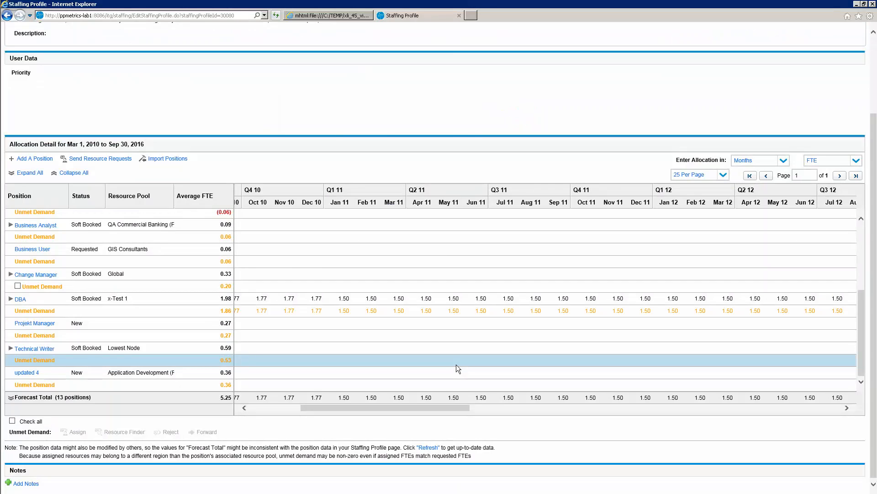
Step: Show the Excel Interface presentation in Internet Explorer and advance to the Summary of Features slide
click(348, 16)
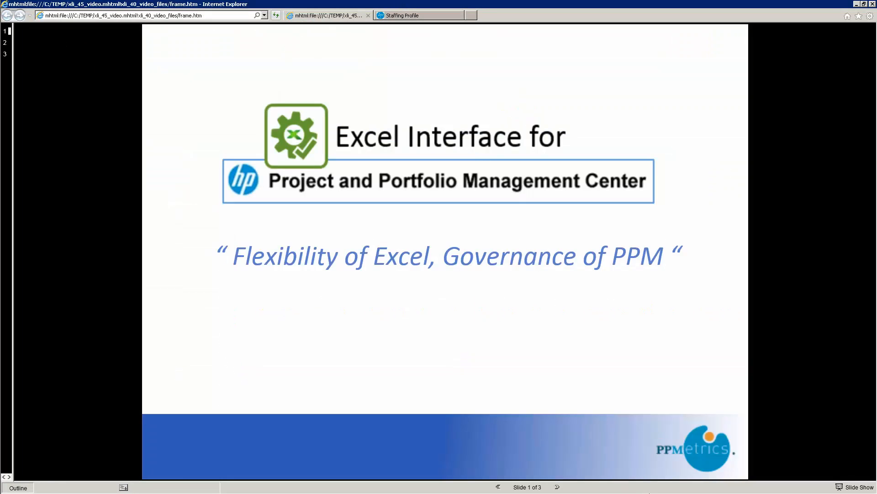
click(557, 487)
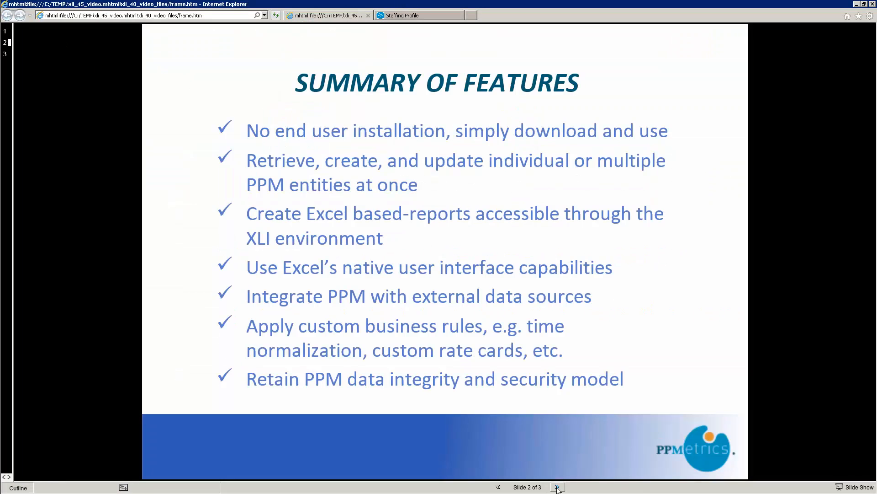